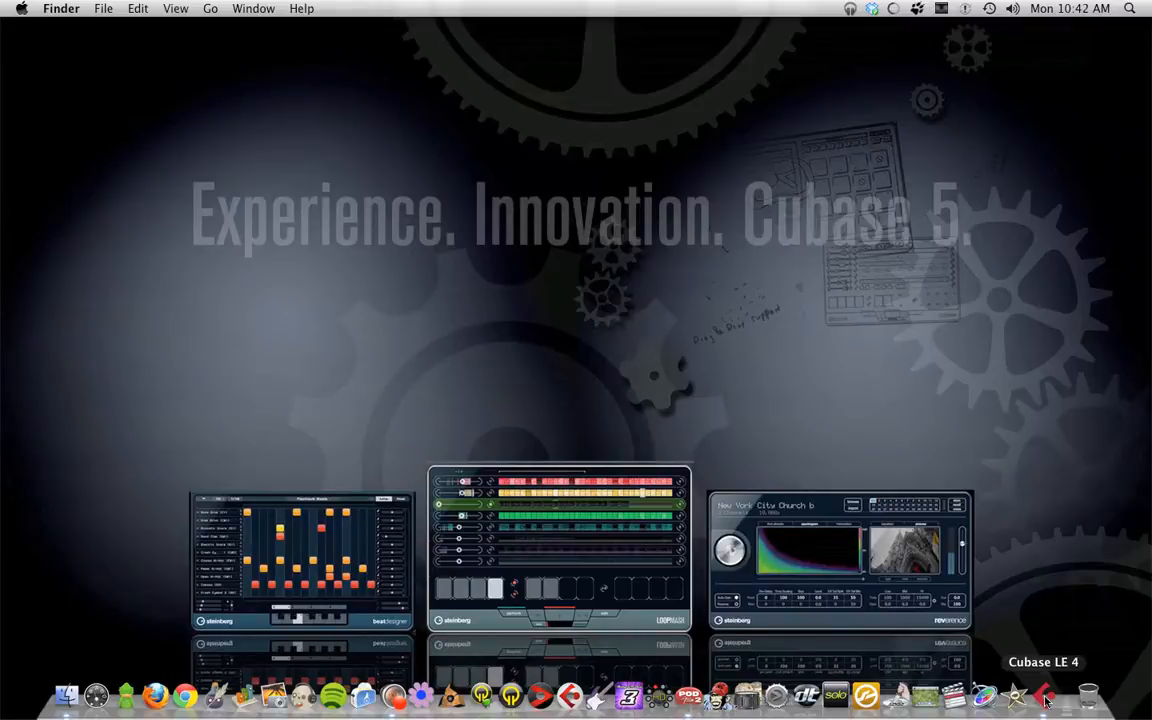
Launch Cubase LE 4 and create a project from the Empty template in the "LE 4 worble bass" folder.
{"action": "left_click", "coordinate": [1045, 698]}
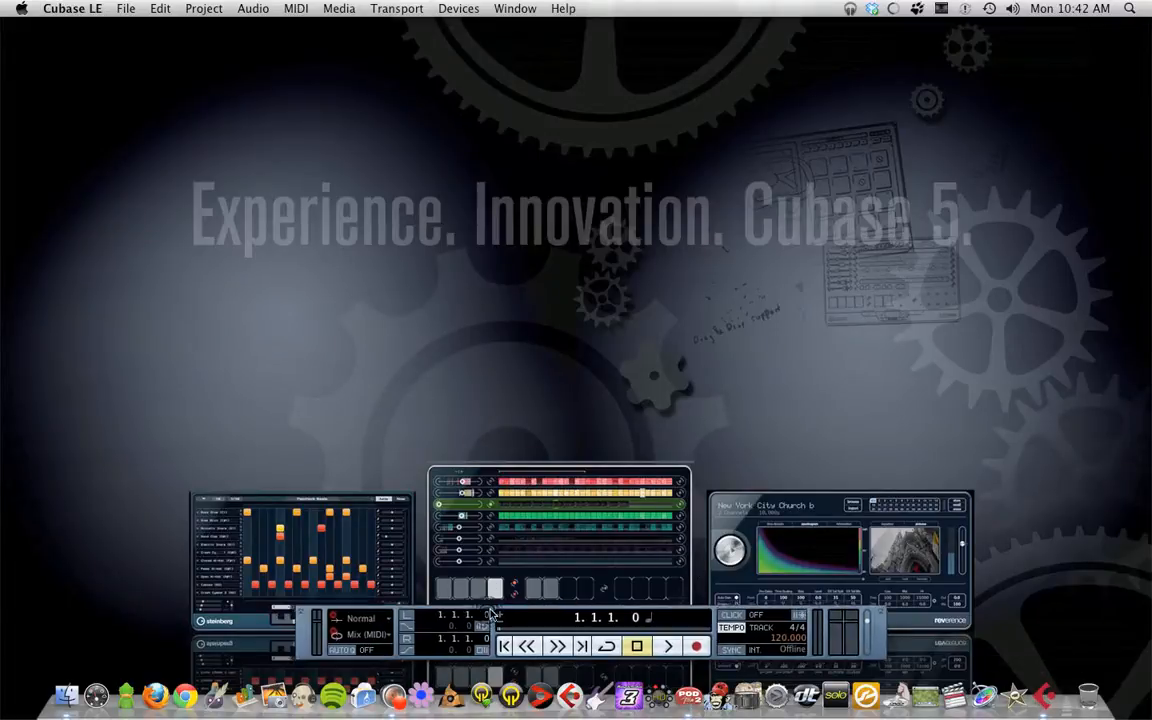
{"action": "left_click", "coordinate": [128, 9]}
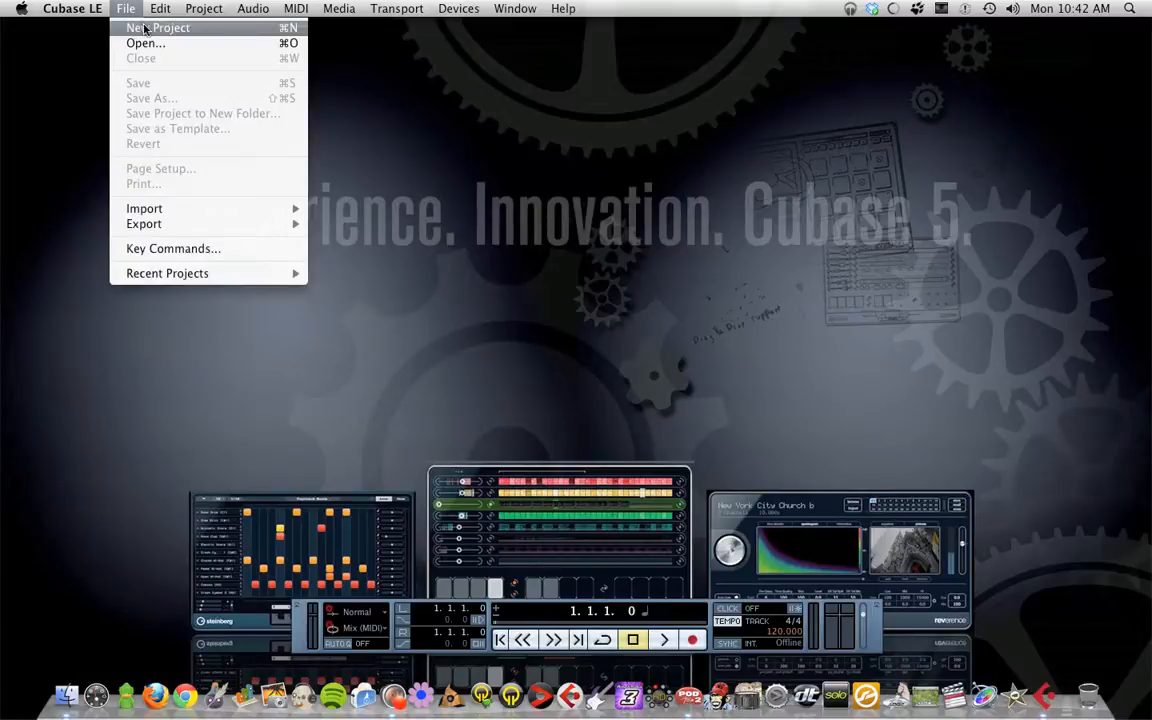
{"action": "left_click", "coordinate": [144, 29]}
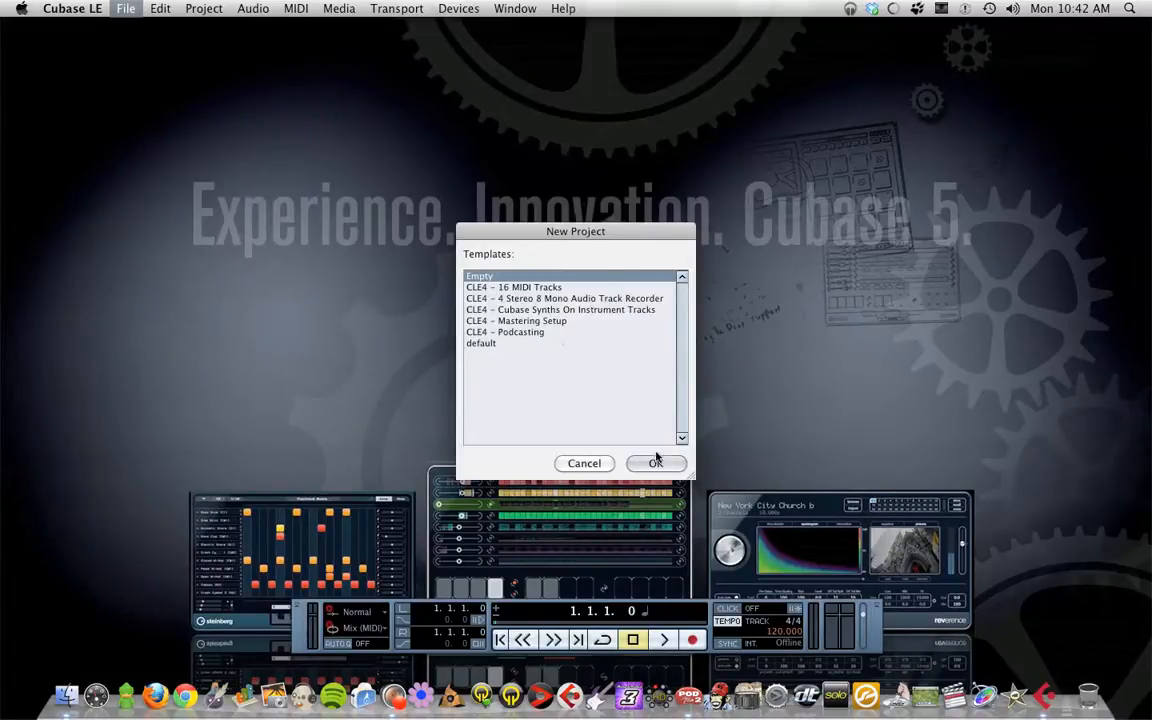
{"action": "left_click", "coordinate": [655, 464]}
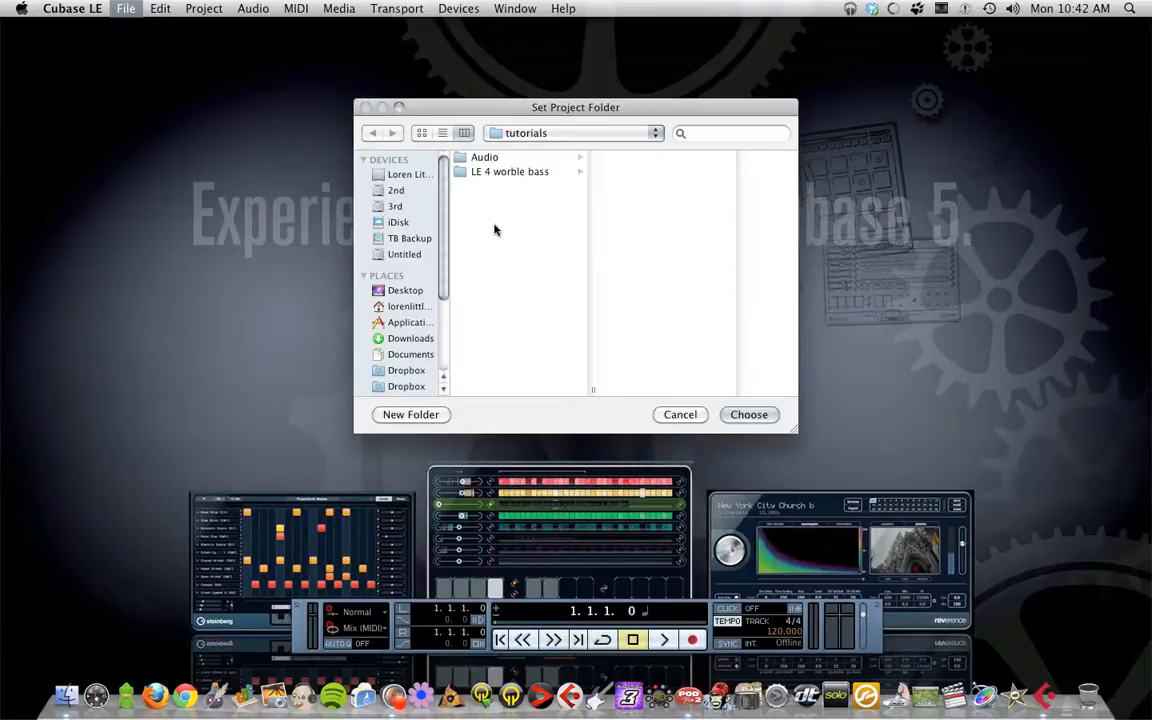
{"action": "left_click", "coordinate": [505, 172]}
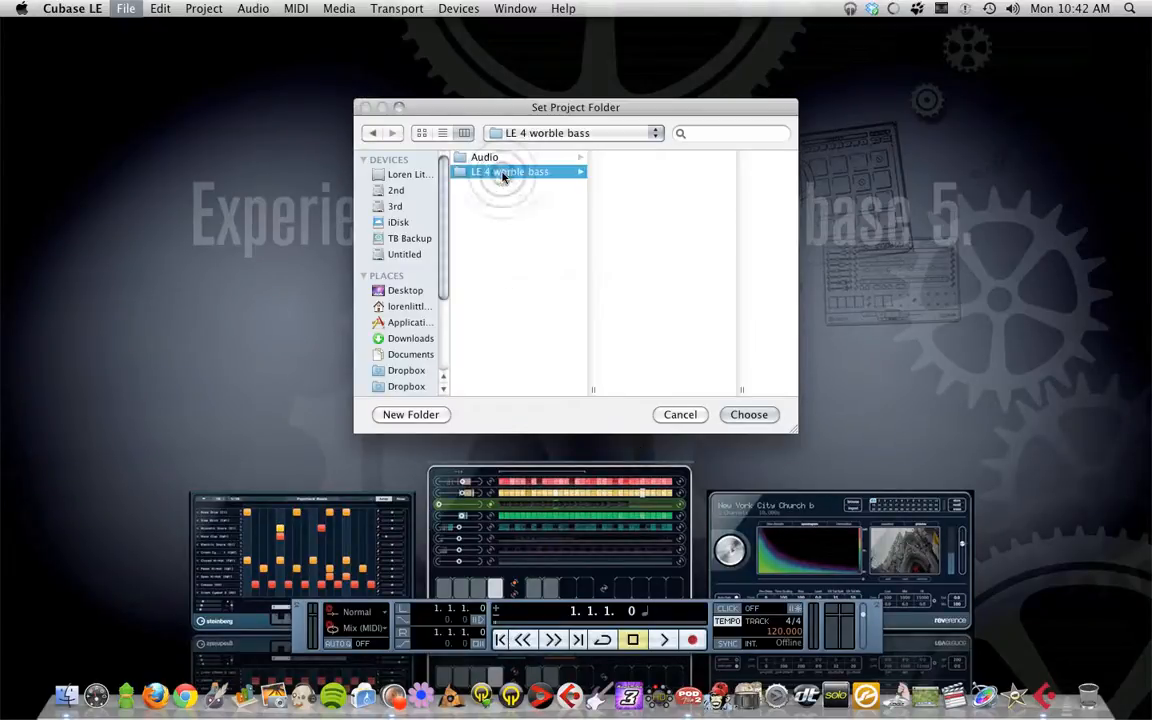
{"action": "left_click", "coordinate": [748, 413]}
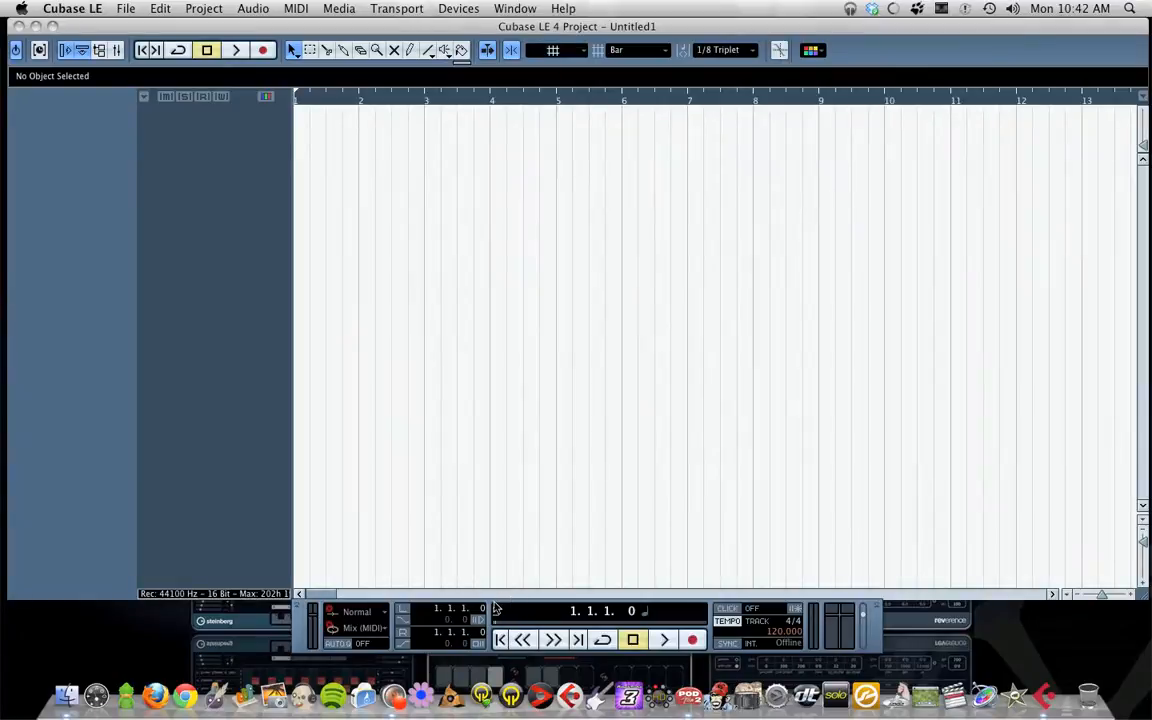
Move the transport panel slightly lower, clear of the project window's lower edge.
{"action": "left_click_drag", "start_coordinate": [494, 607], "coordinate": [487, 617]}
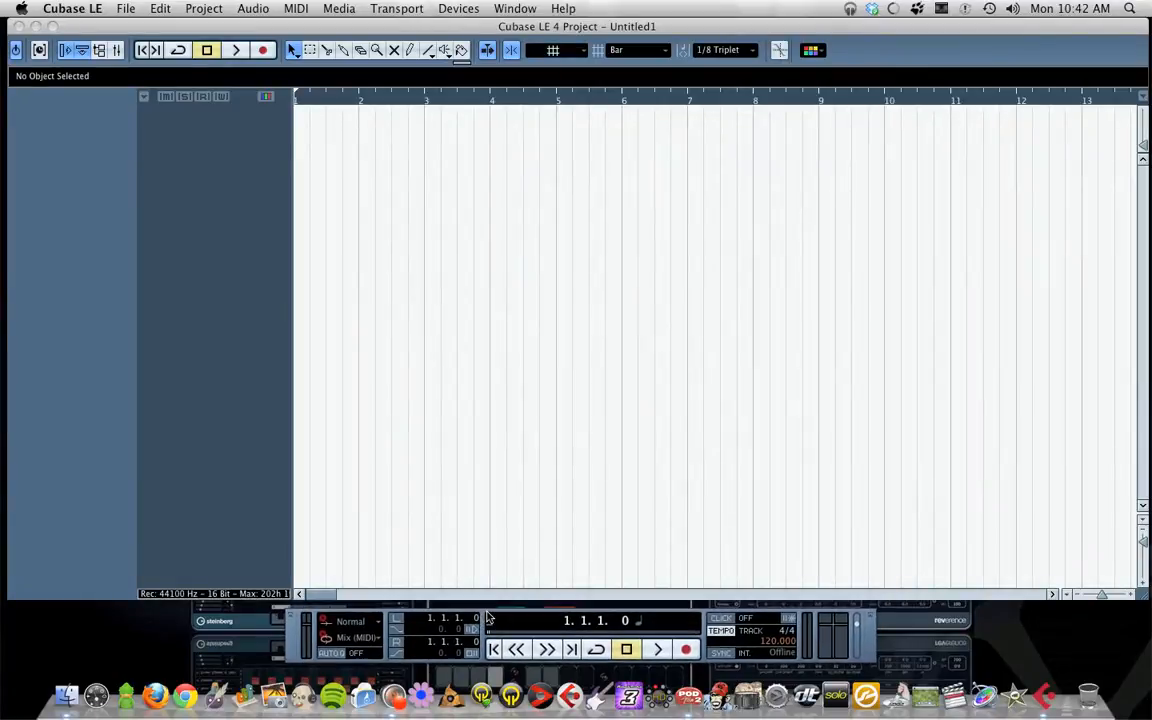
{"action": "left_click", "coordinate": [464, 331]}
{"action": "left_click", "coordinate": [460, 10]}
{"action": "left_click", "coordinate": [458, 9]}
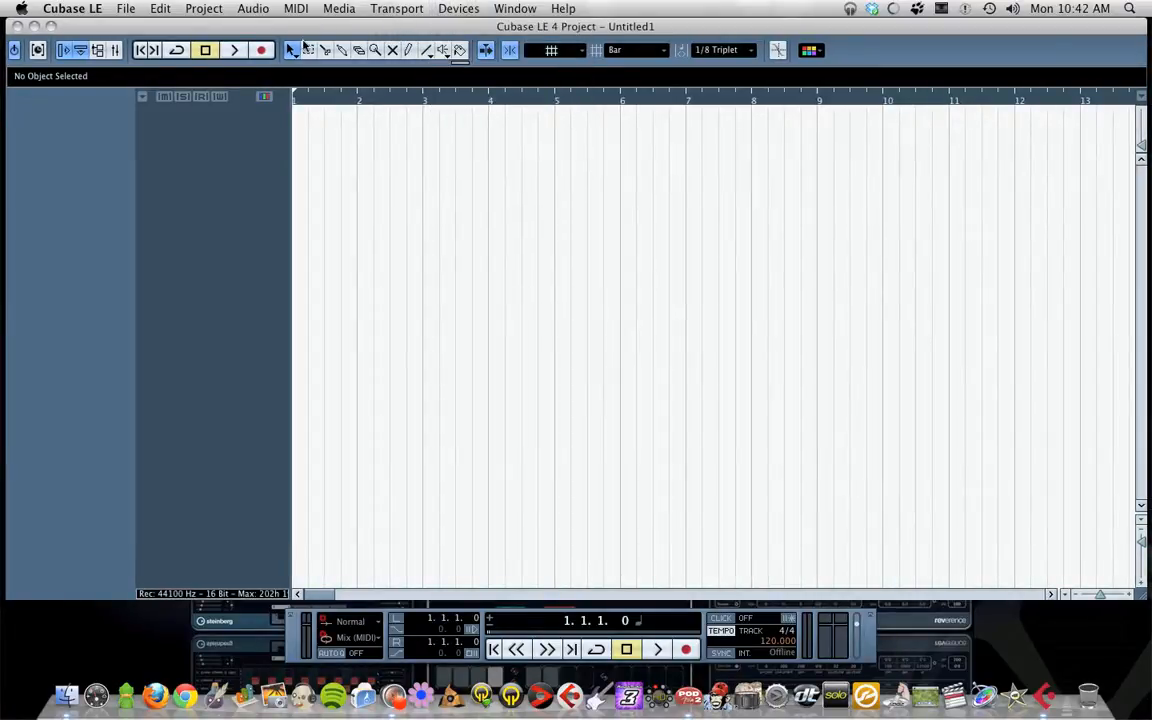
Add one instrument track to the project using daHornet as its VST instrument.
{"action": "left_click", "coordinate": [218, 9]}
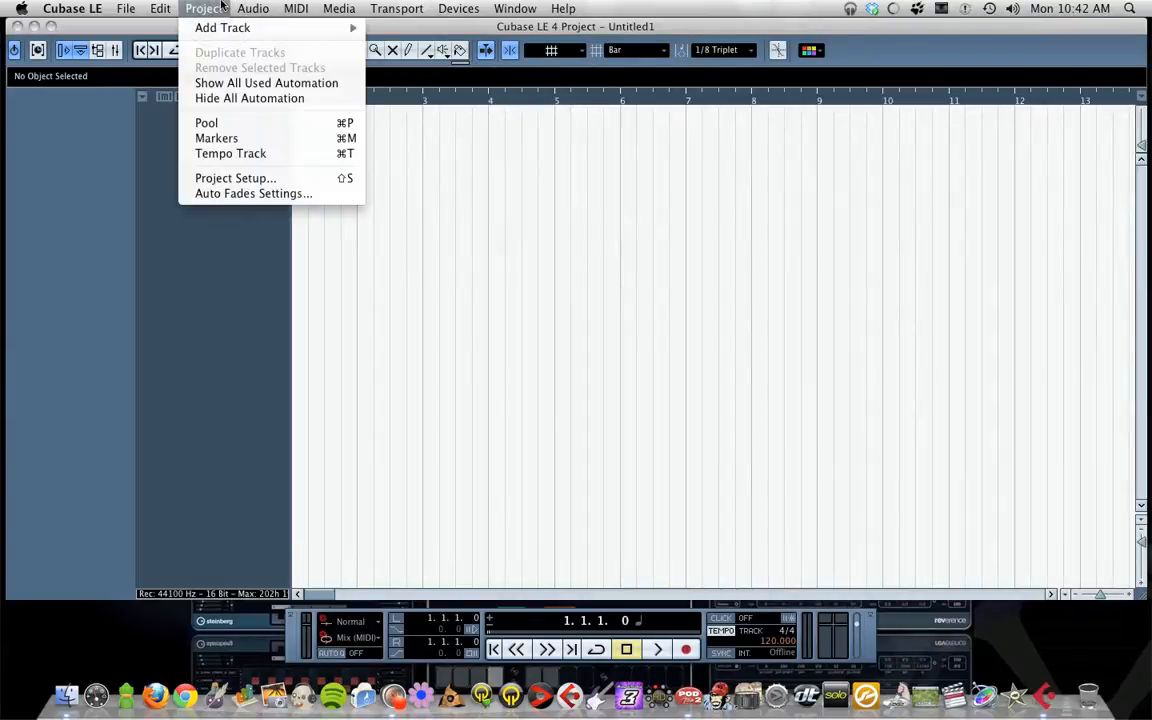
{"action": "mouse_move", "coordinate": [316, 28]}
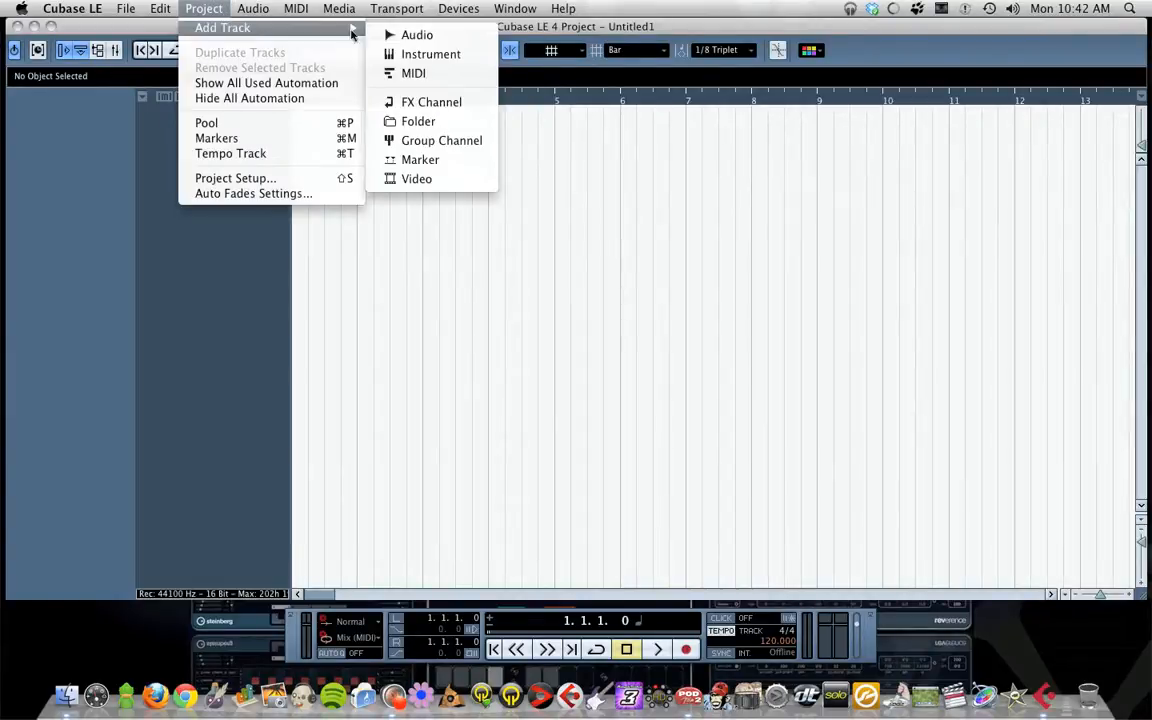
{"action": "left_click", "coordinate": [412, 52]}
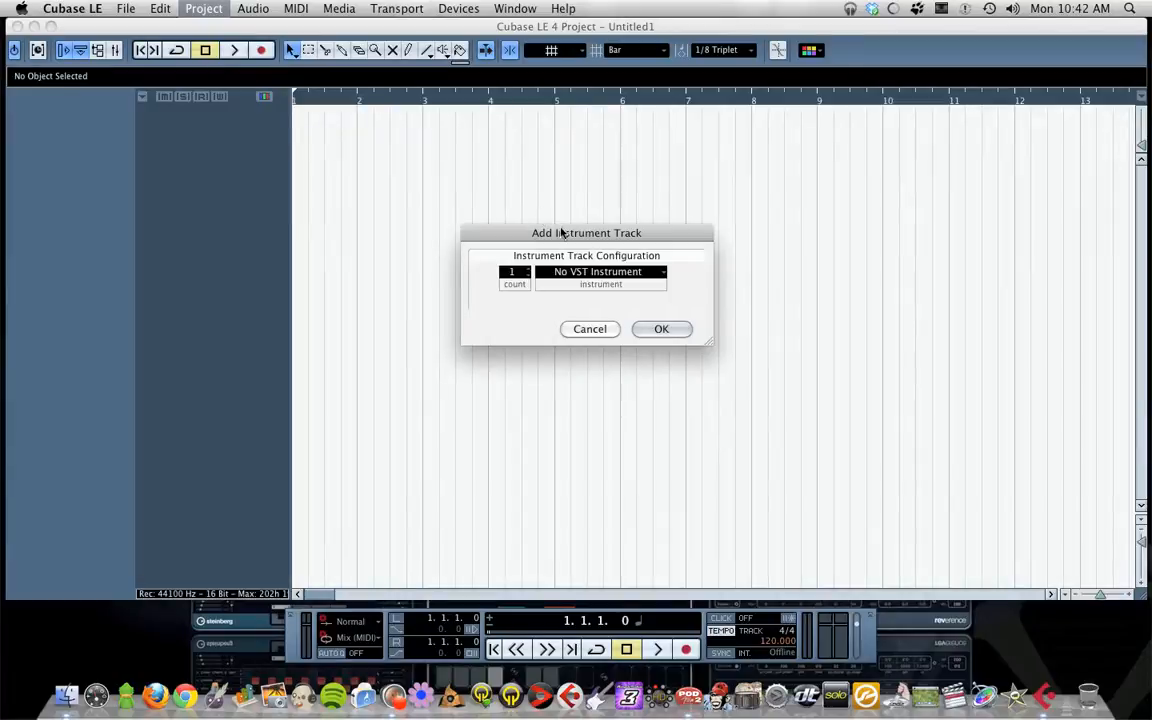
{"action": "mouse_move", "coordinate": [566, 232]}
{"action": "left_mouse_down"}
{"action": "mouse_move", "coordinate": [563, 295]}
{"action": "mouse_move", "coordinate": [559, 245]}
{"action": "left_mouse_up"}
{"action": "left_click", "coordinate": [583, 282]}
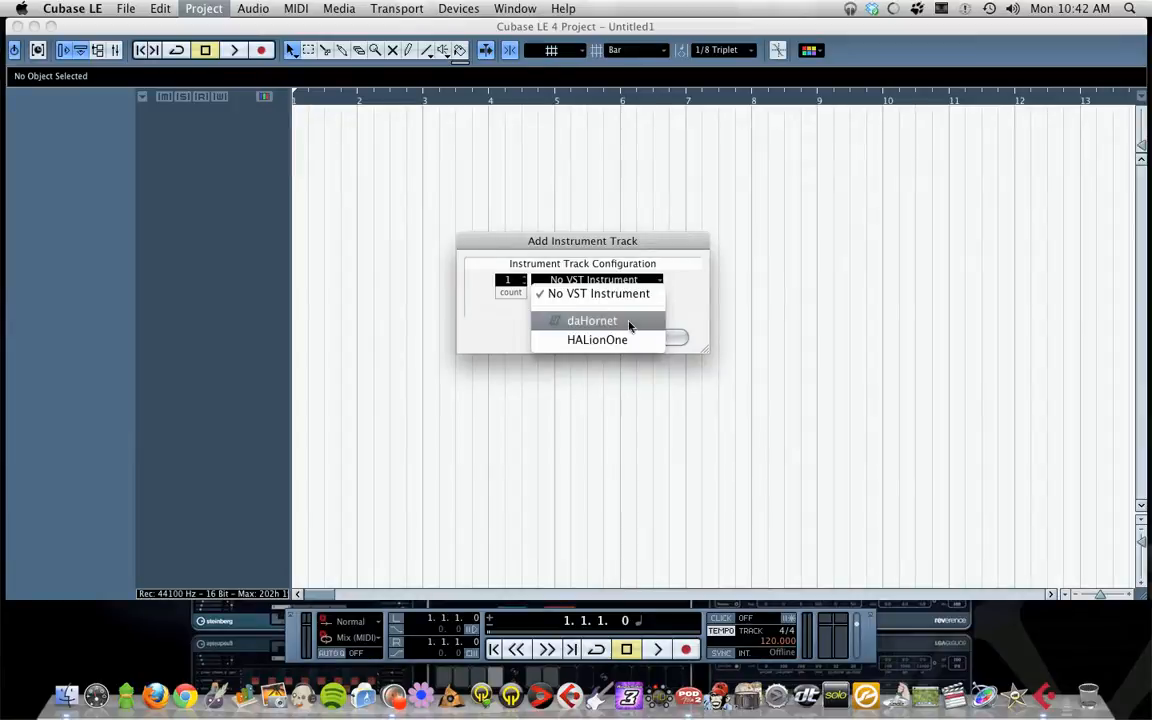
{"action": "left_click", "coordinate": [590, 321]}
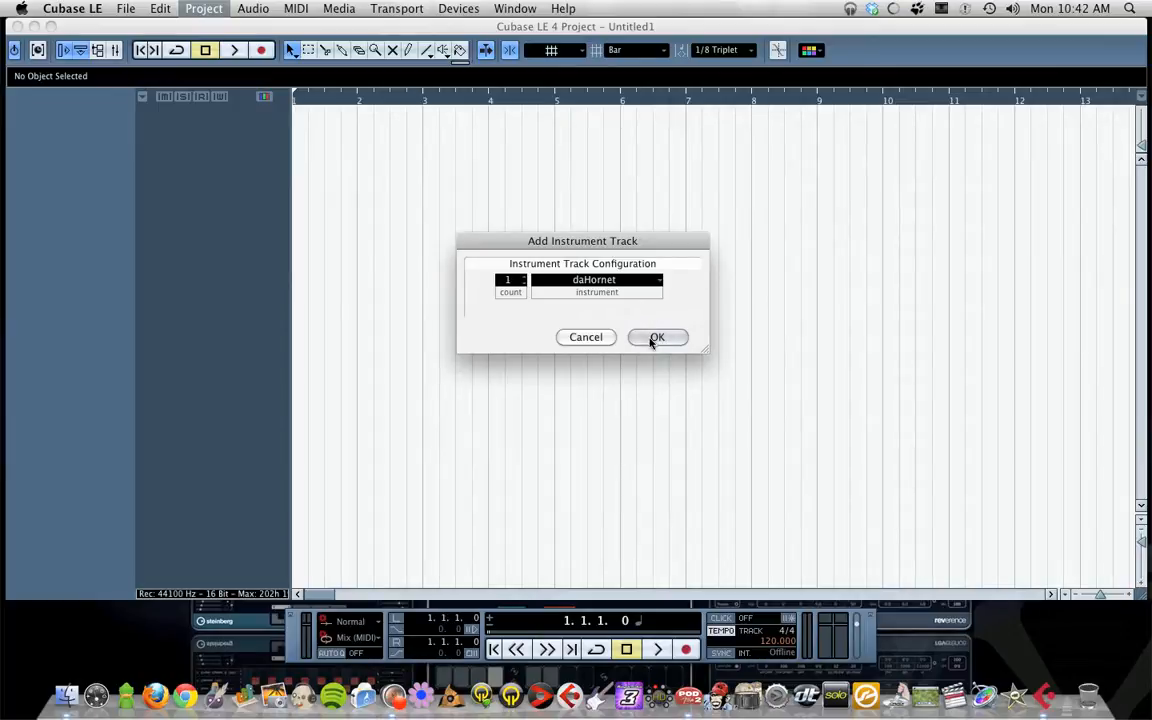
{"action": "left_click", "coordinate": [655, 338]}
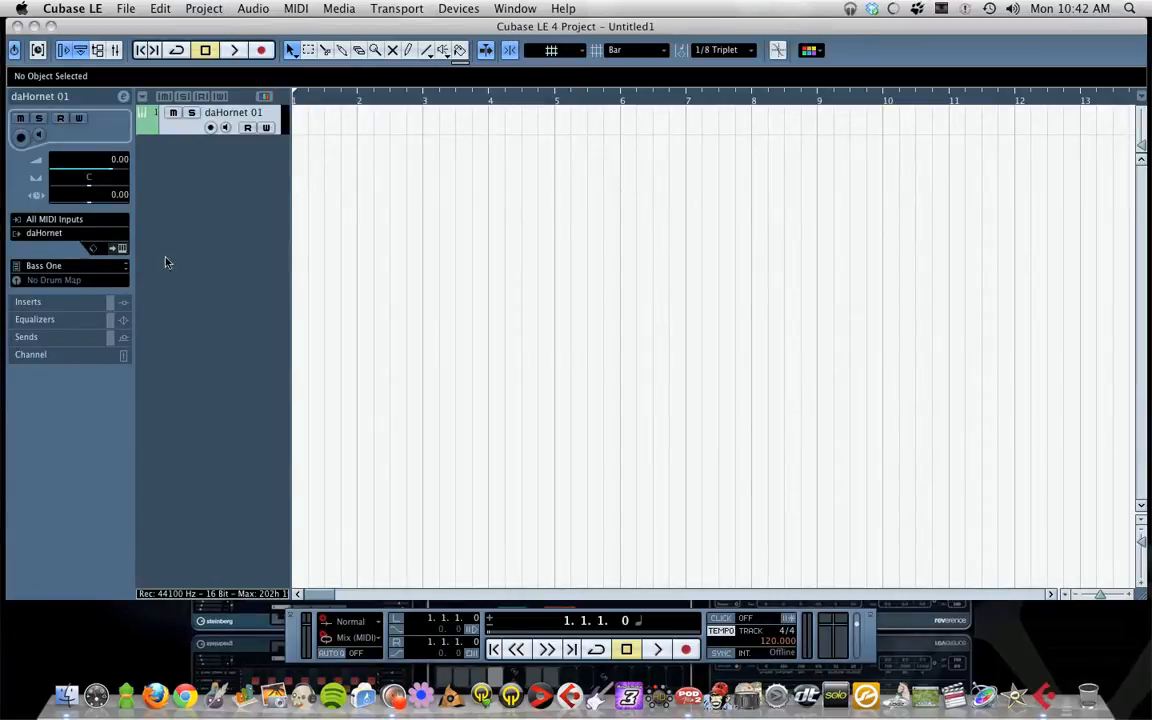
Set the daHornet track's MIDI input to SynthStation25 and arm the track for recording.
{"action": "left_click", "coordinate": [86, 222]}
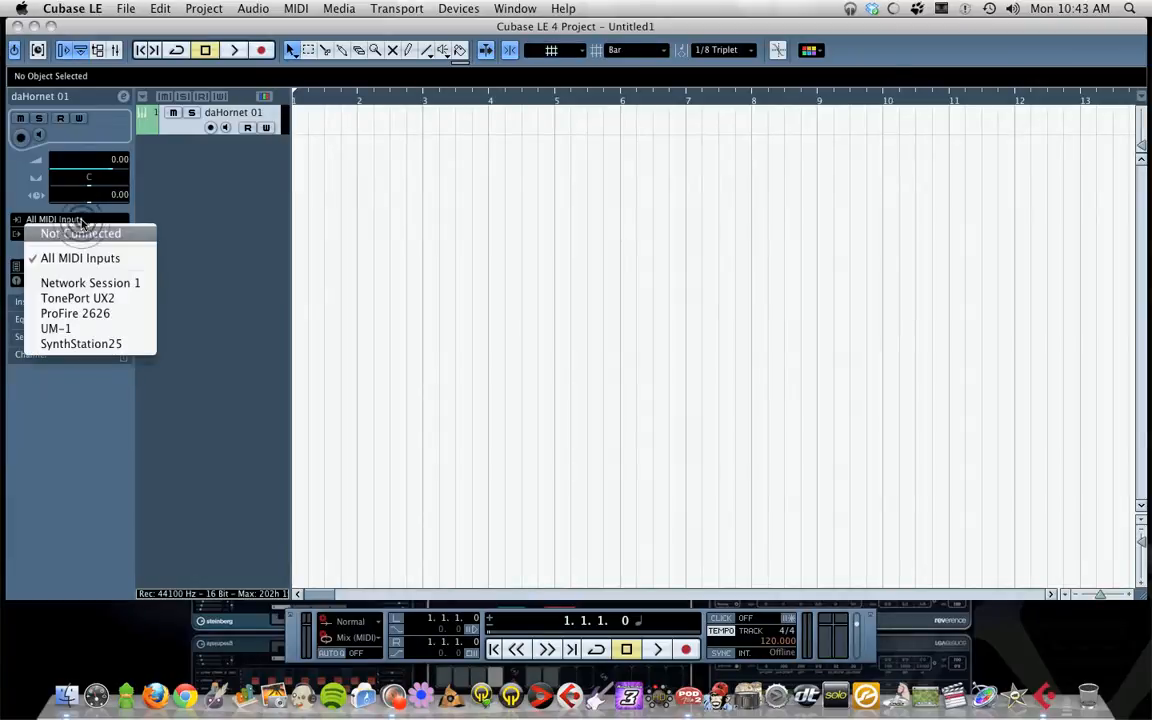
{"action": "left_click", "coordinate": [131, 344]}
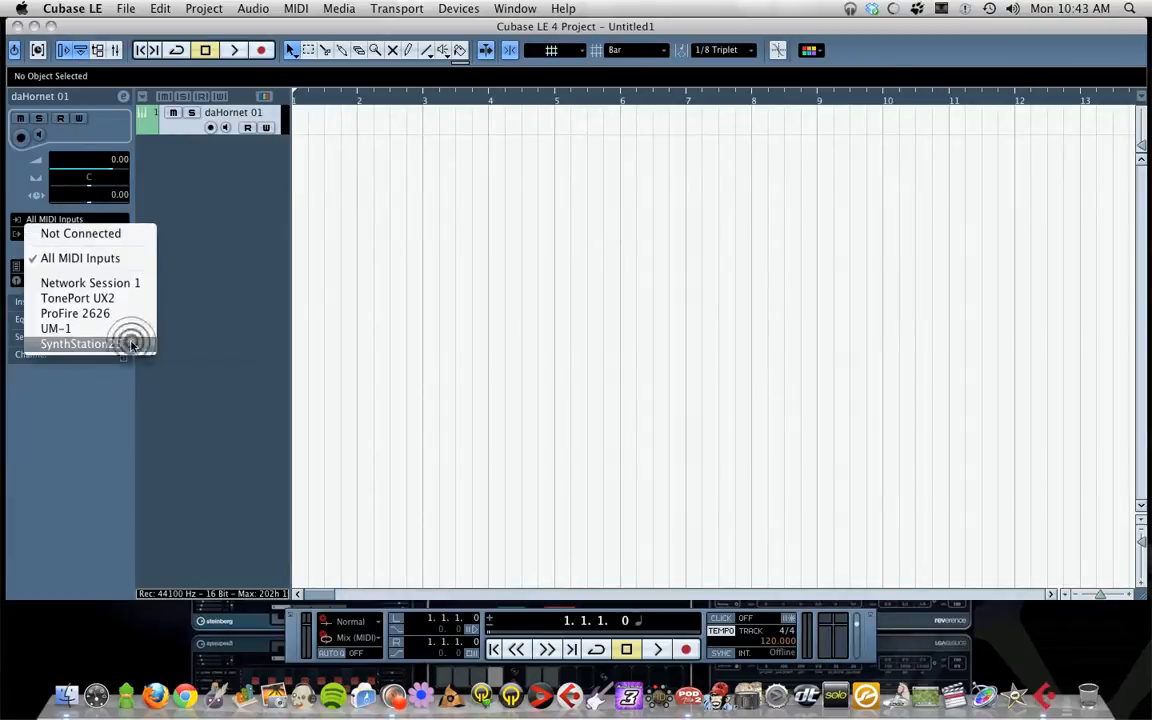
{"action": "left_click", "coordinate": [211, 128]}
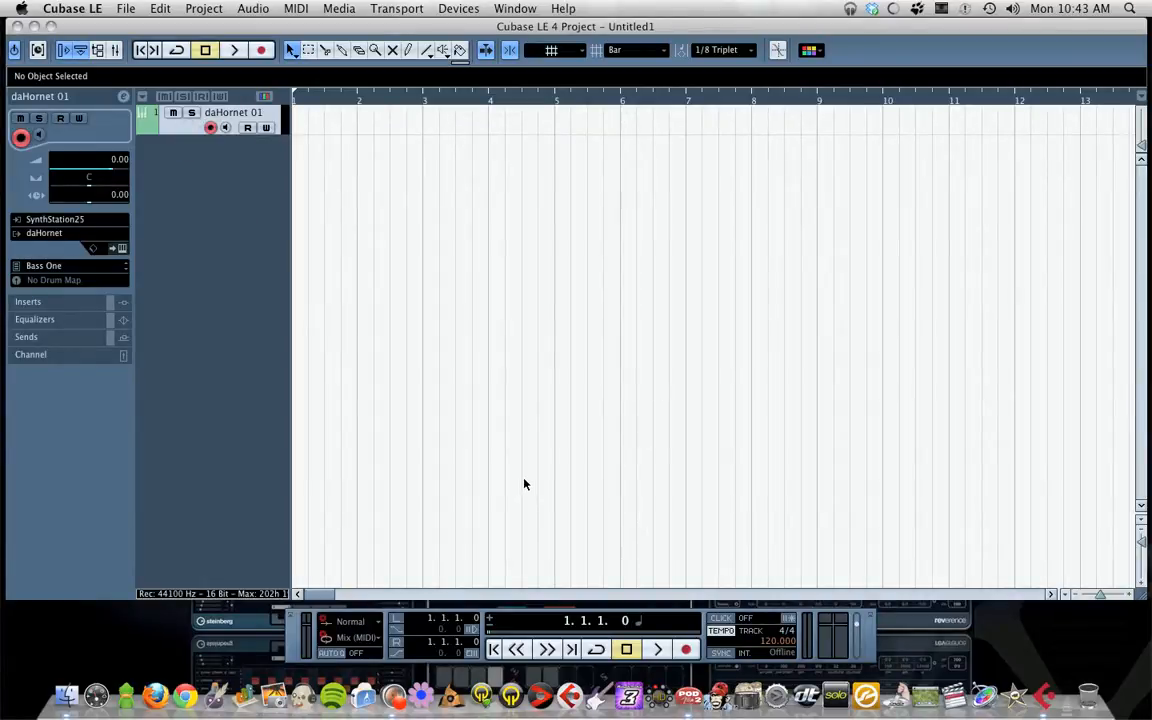
Turn on the metronome click and record a MIDI bass part on the daHornet track from bar 1 to past bar 5.
{"action": "left_click", "coordinate": [723, 619]}
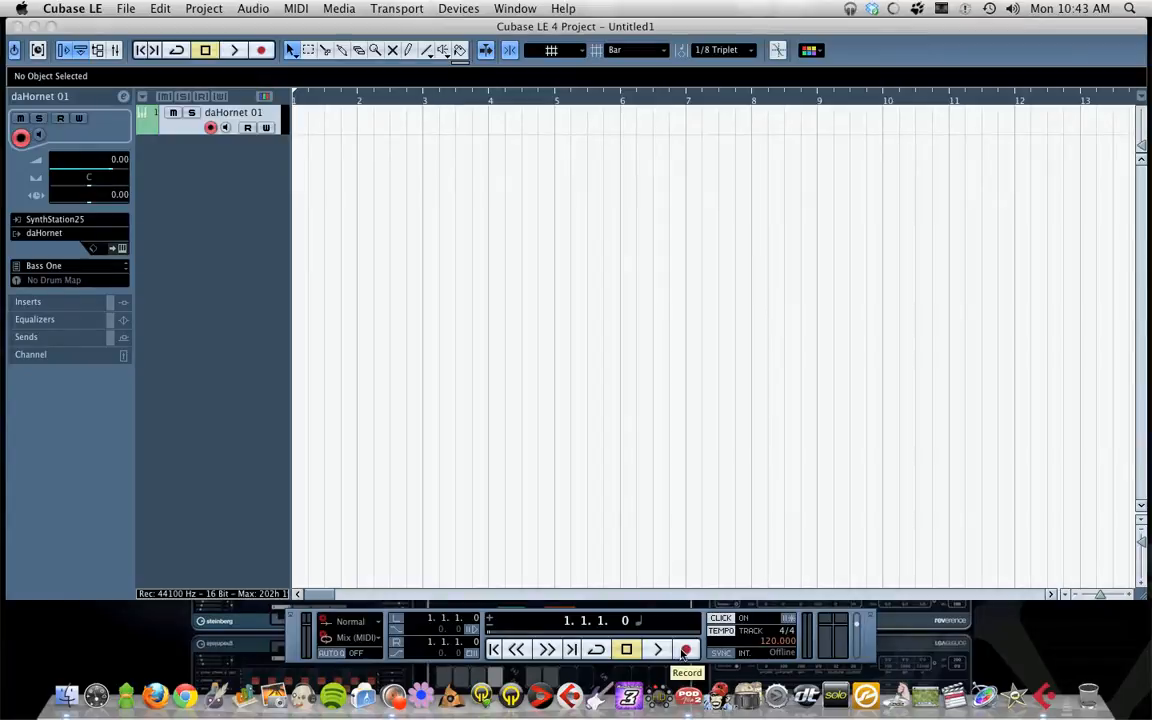
{"action": "left_click", "coordinate": [684, 650]}
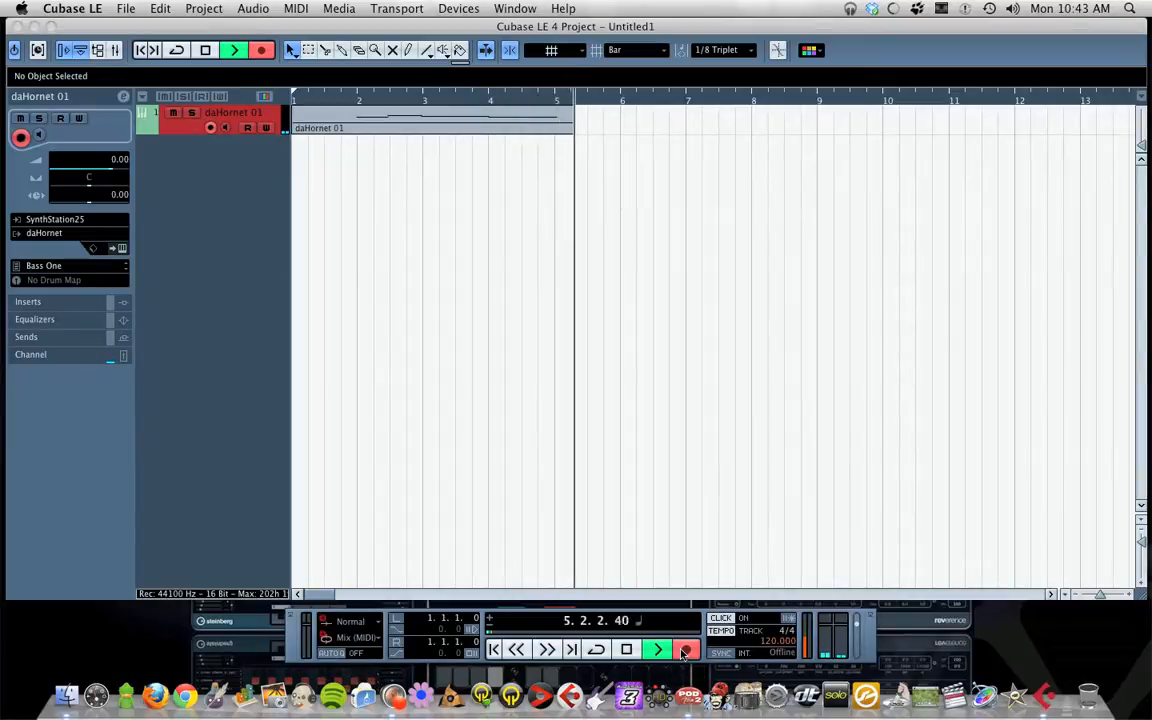
{"action": "key", "text": "space"}
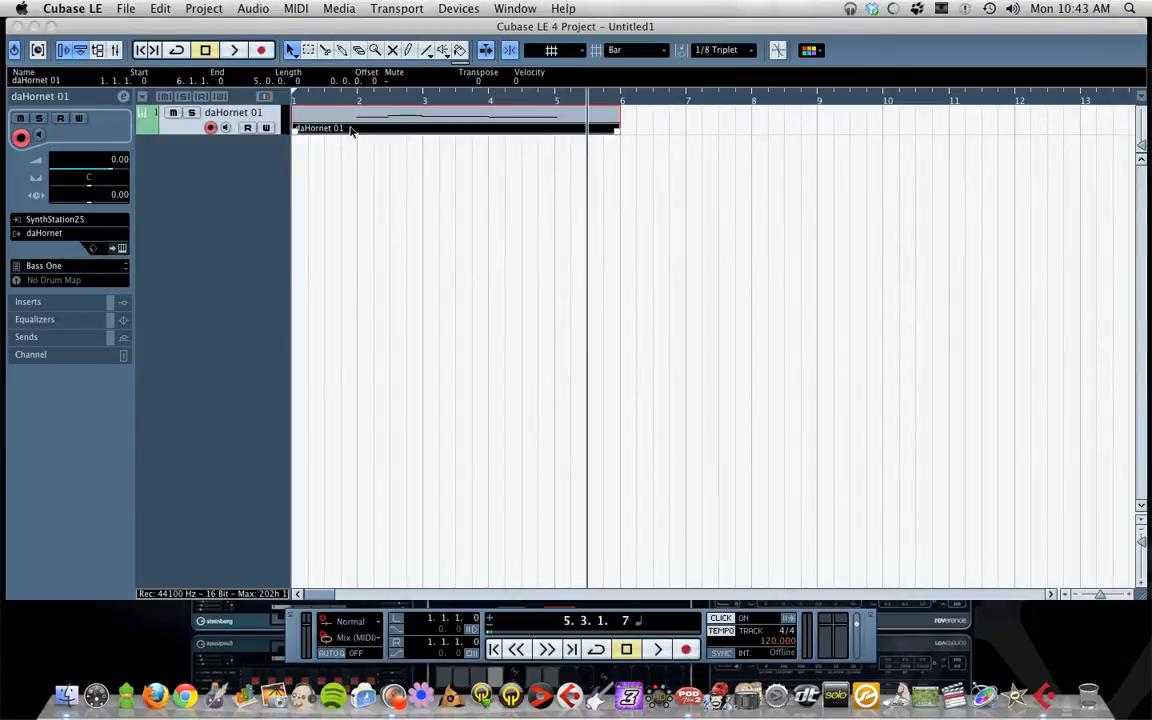
Open the recorded daHornet part in the Key Editor and switch to the Object Selection tool.
{"action": "left_click", "coordinate": [517, 122]}
{"action": "double_click", "coordinate": [517, 122]}
{"action": "right_click", "coordinate": [418, 176]}
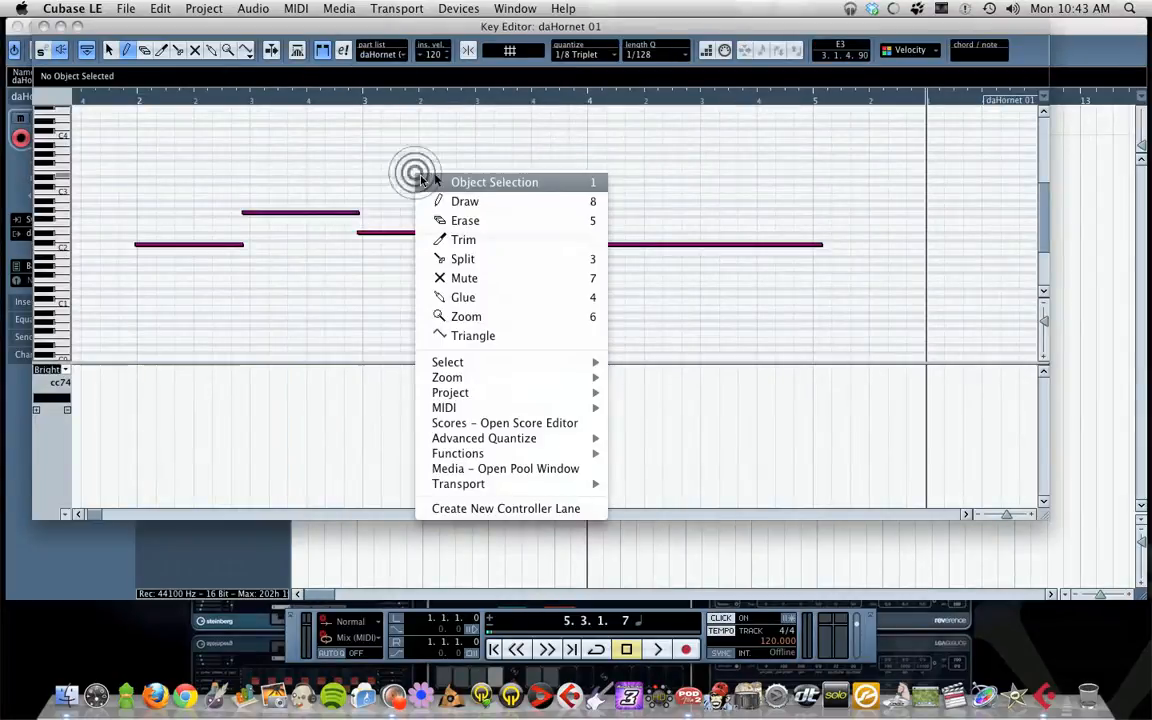
{"action": "left_click", "coordinate": [422, 177]}
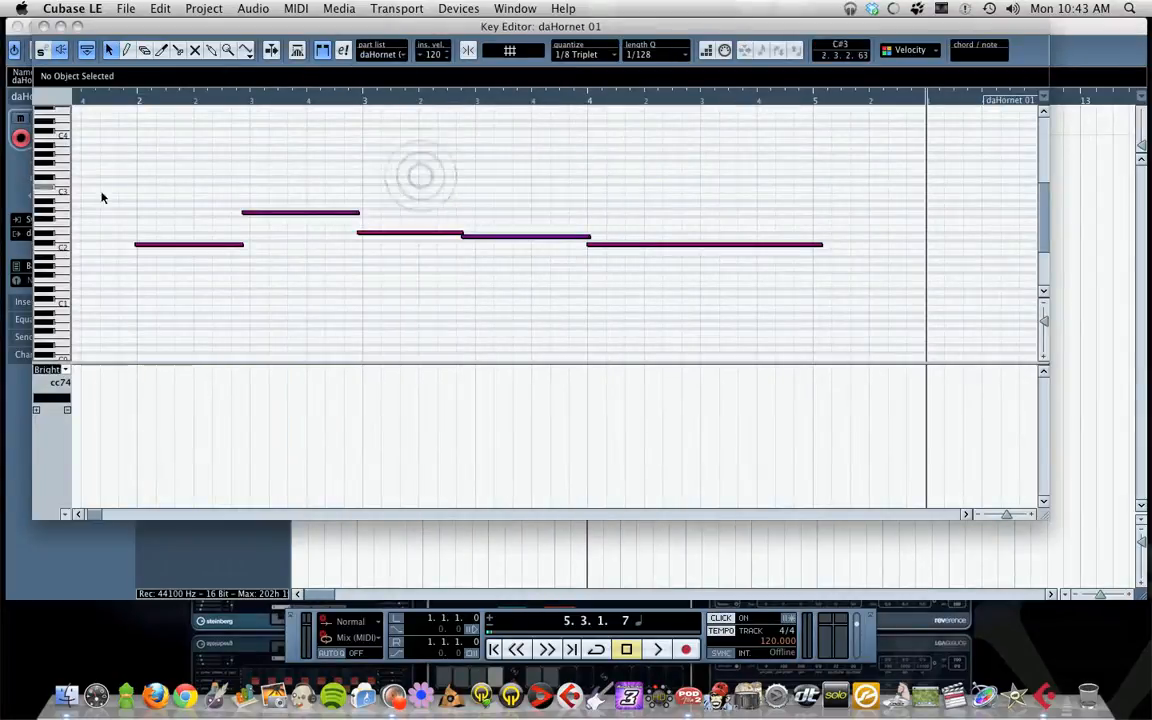
Reopen the part in the Key Editor, select all its notes and quantize their starts to 1/4.
{"action": "left_click", "coordinate": [44, 27]}
{"action": "double_click", "coordinate": [416, 114]}
{"action": "left_click", "coordinate": [185, 160]}
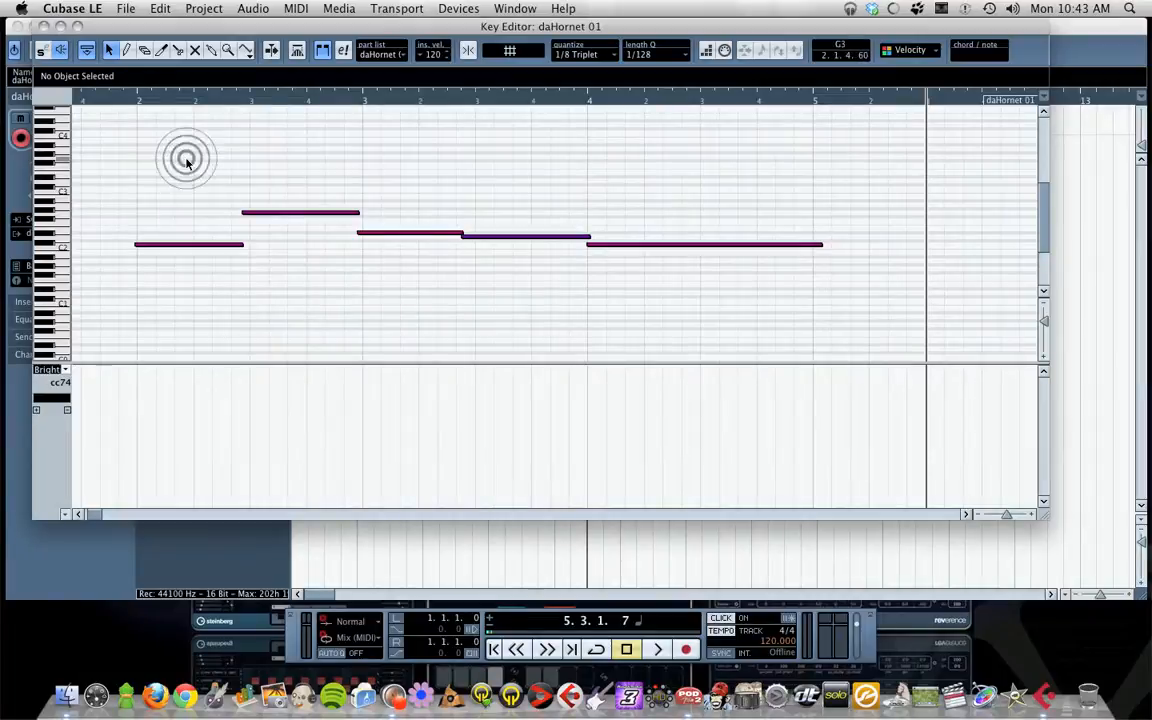
{"action": "left_click_drag", "start_coordinate": [186, 162], "coordinate": [675, 315]}
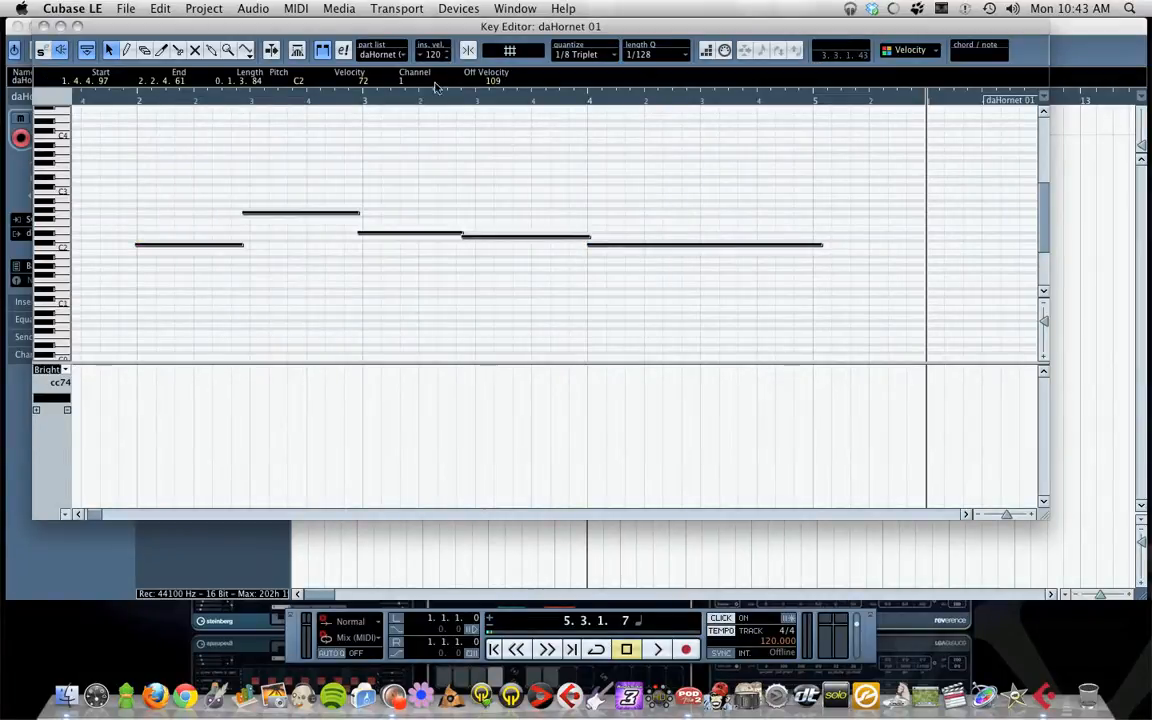
{"action": "left_click", "coordinate": [566, 54]}
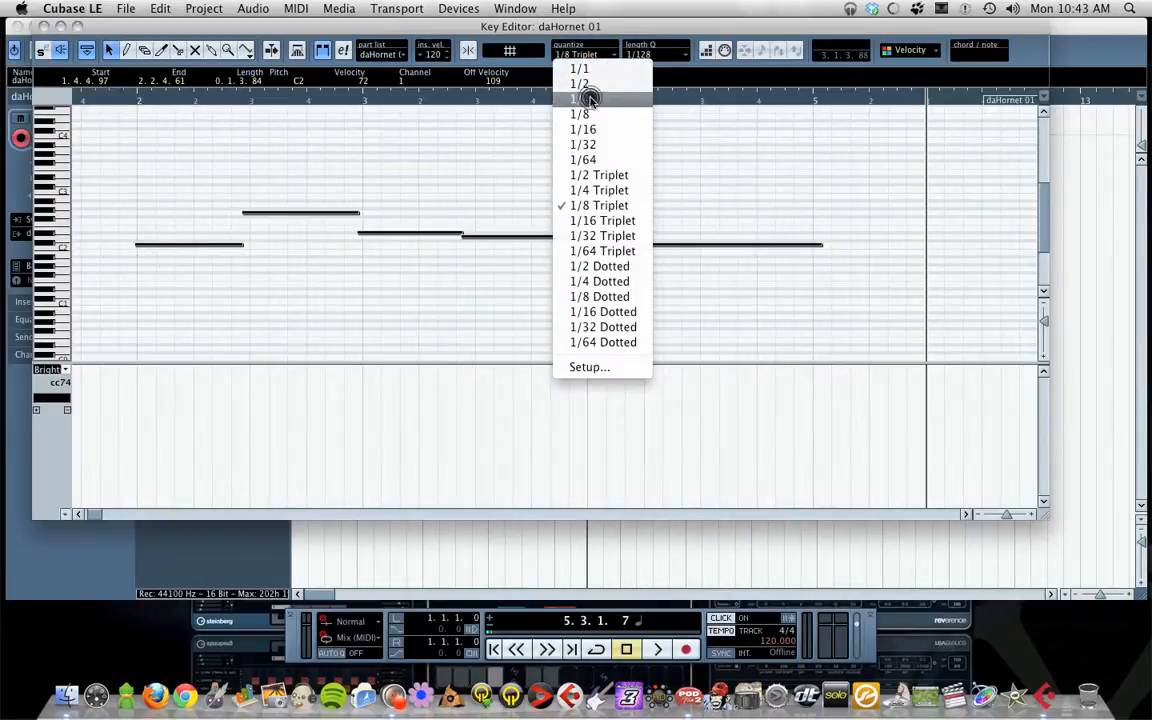
{"action": "left_click", "coordinate": [590, 100]}
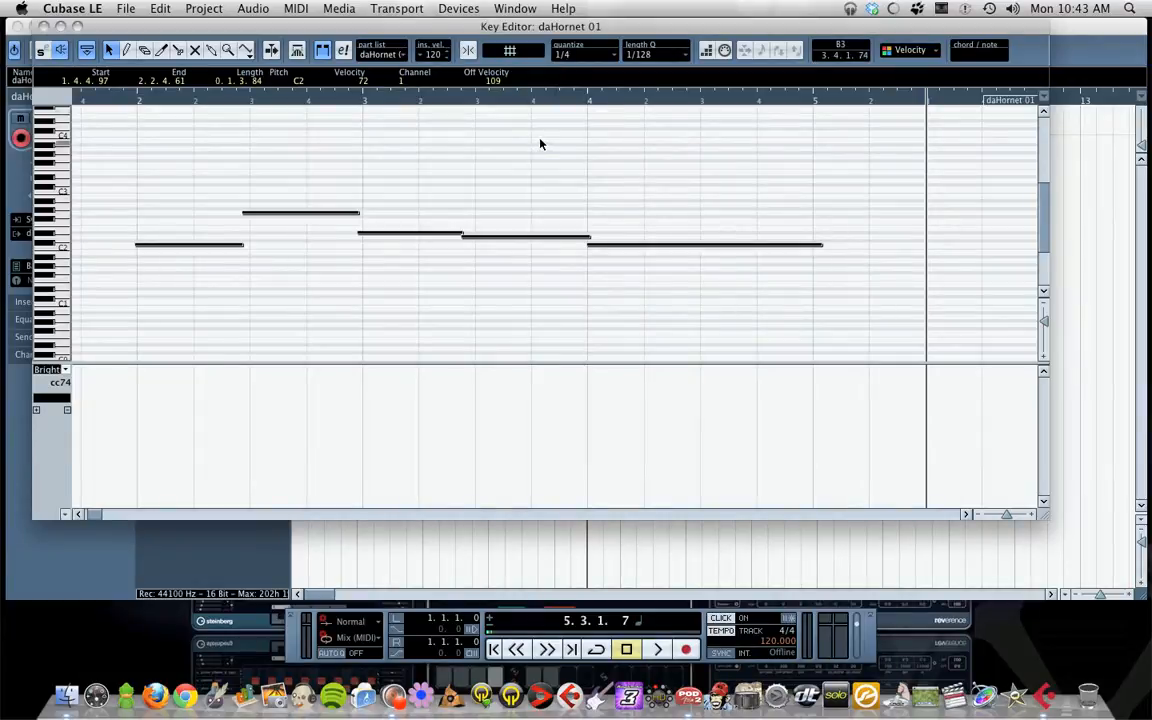
{"action": "key", "text": "q"}
Set the length quantize value to 1/4 and apply Quantize Lengths to all notes in the part.
{"action": "left_click", "coordinate": [650, 54]}
{"action": "left_click", "coordinate": [668, 116]}
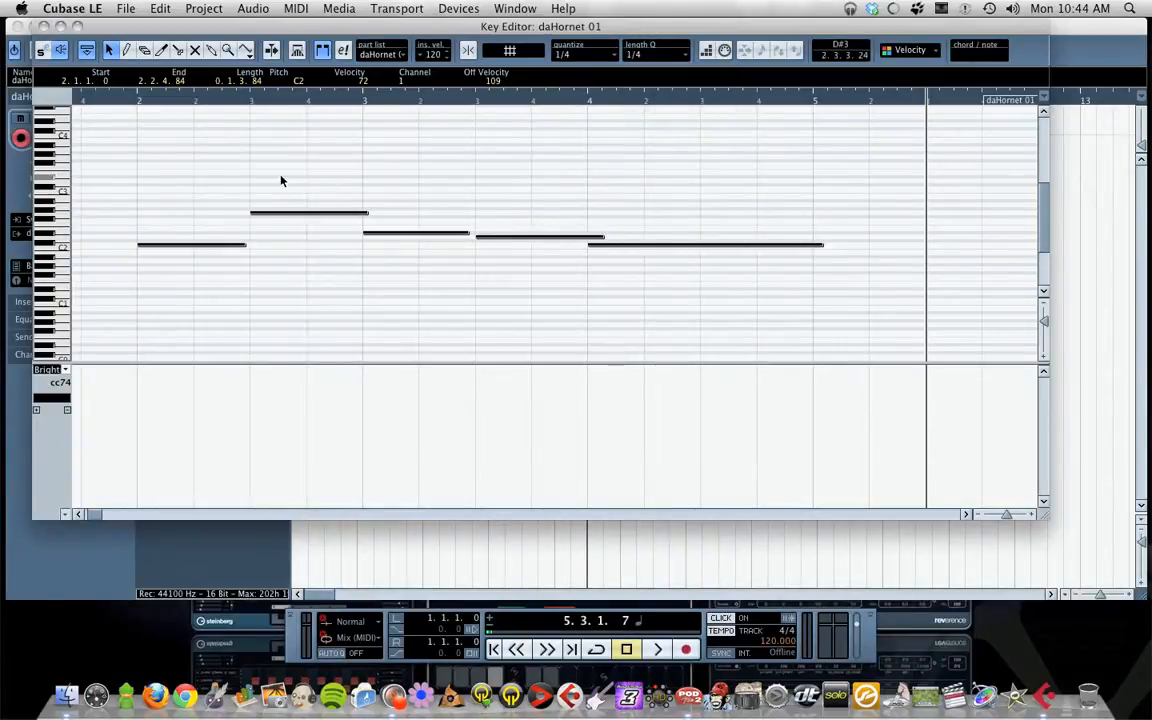
{"action": "left_click_drag", "start_coordinate": [213, 157], "coordinate": [624, 297]}
{"action": "left_click", "coordinate": [295, 9]}
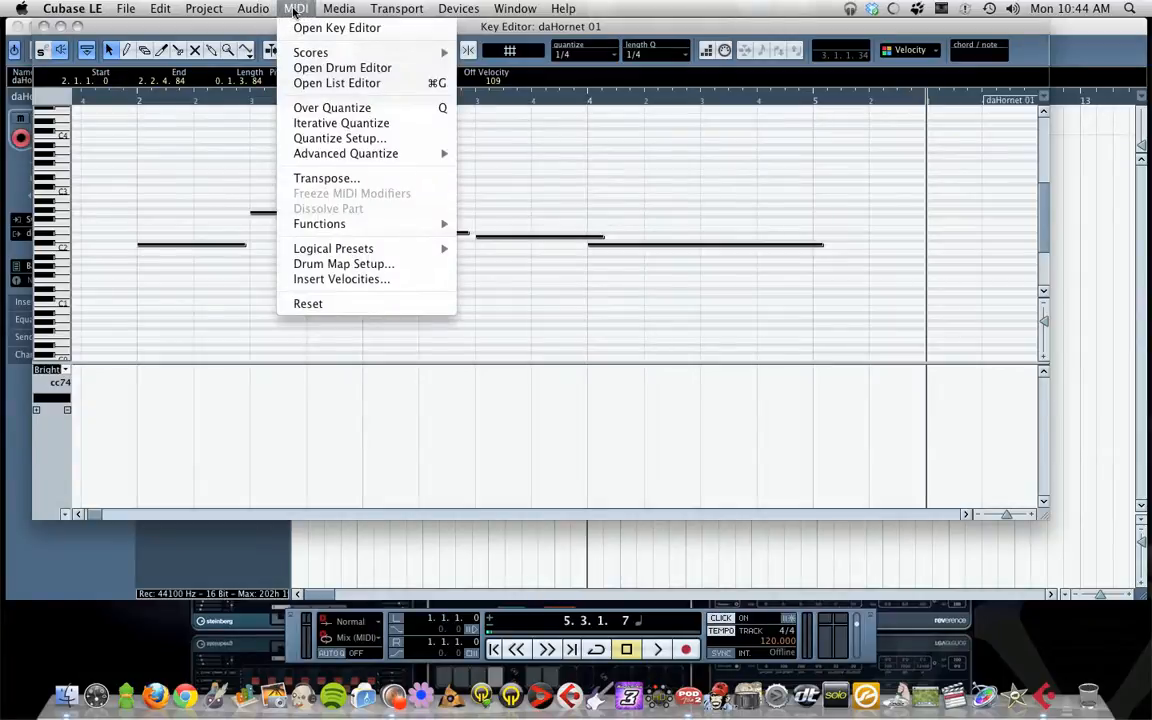
{"action": "mouse_move", "coordinate": [373, 154]}
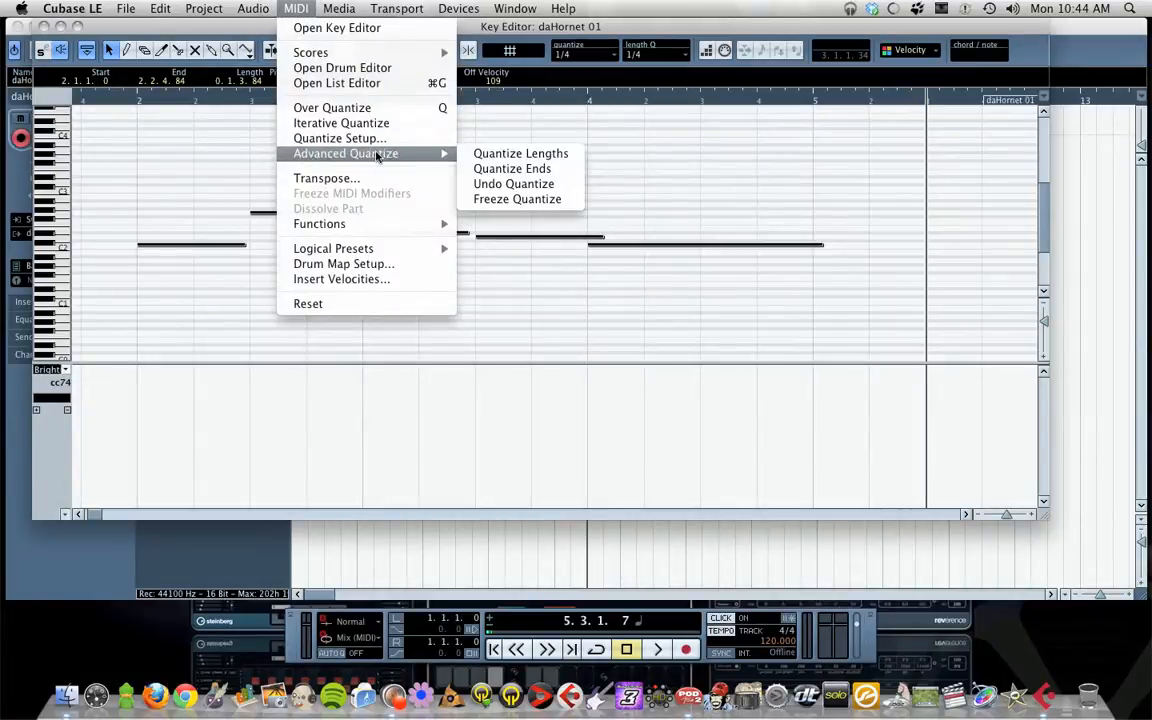
{"action": "left_click", "coordinate": [475, 153]}
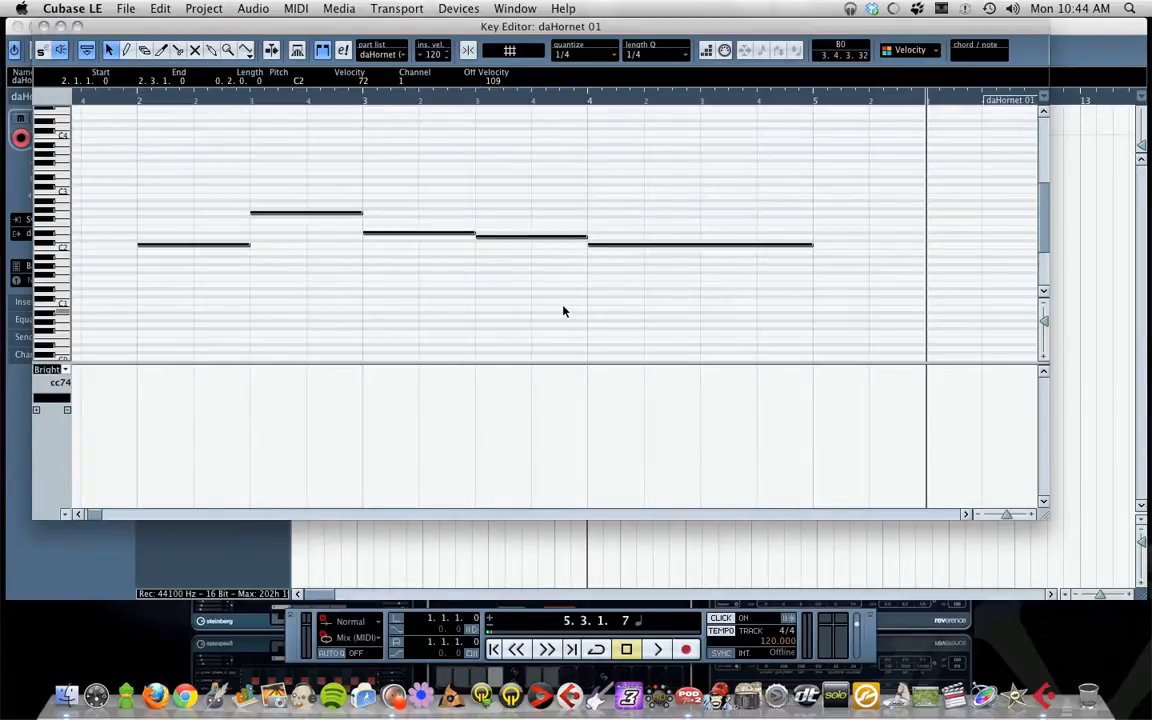
Close the Key Editor and return the project cursor to the start of bar 1.
{"action": "left_click", "coordinate": [43, 26]}
{"action": "left_click", "coordinate": [403, 188]}
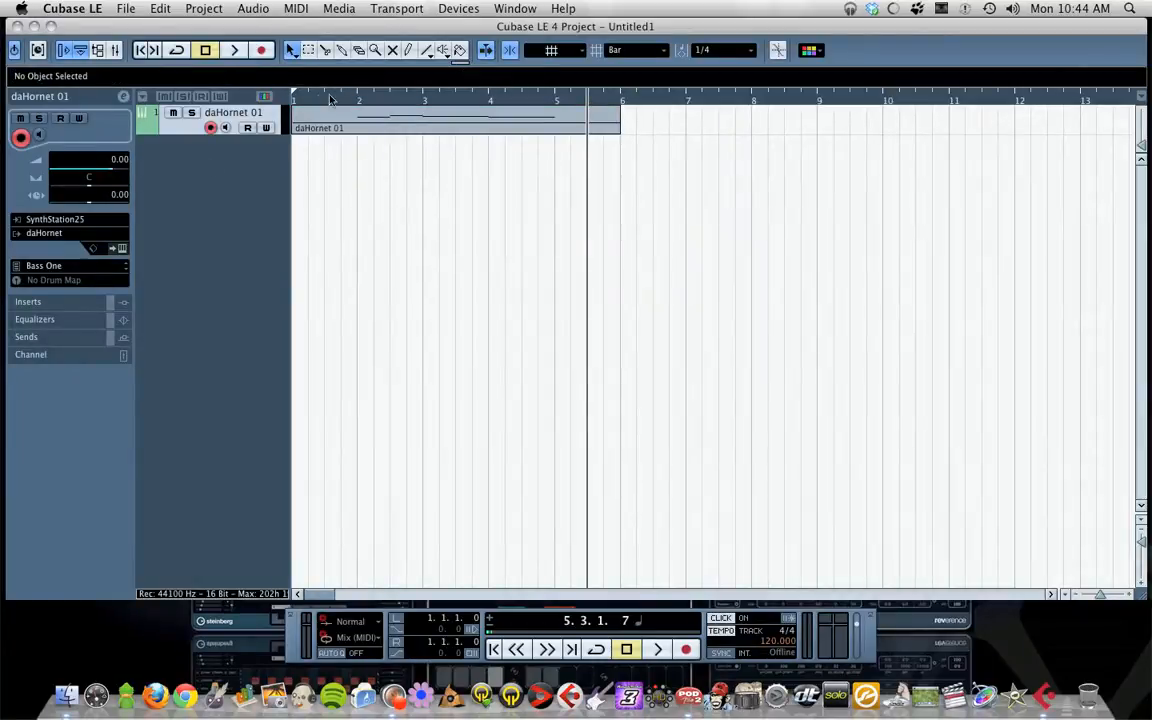
{"action": "left_click_drag", "start_coordinate": [296, 98], "coordinate": [291, 125]}
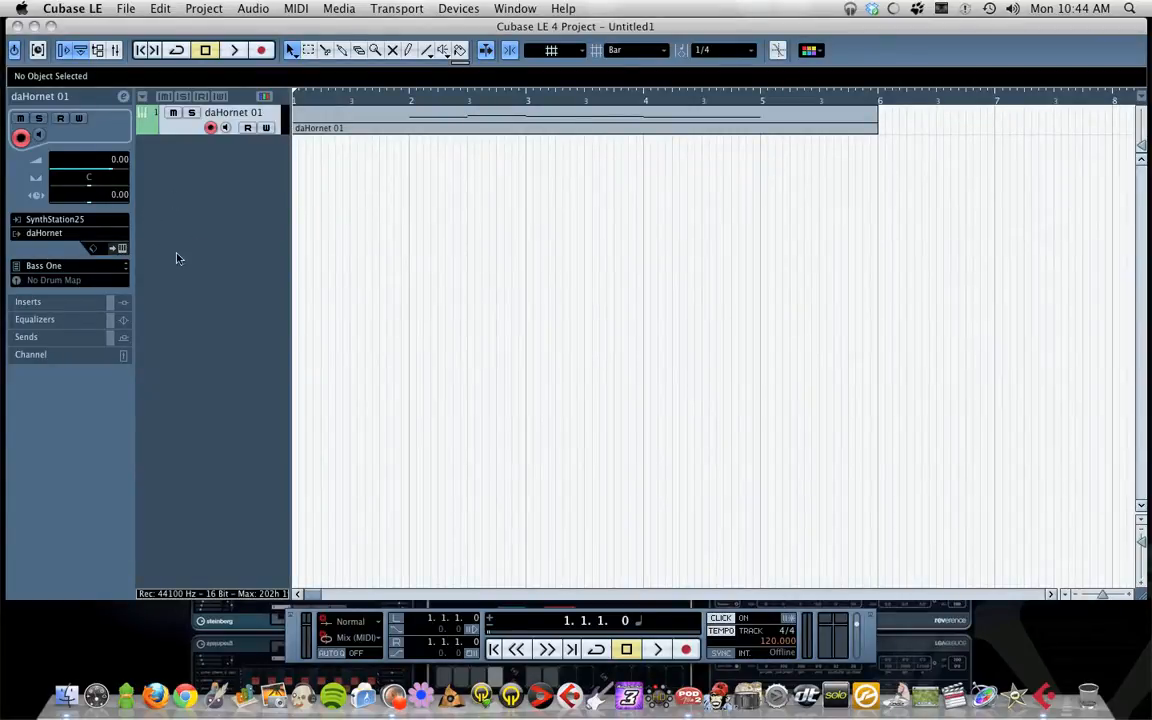
Open the daHornet instrument window, move it beneath the recorded part, and set the left and right locators to bars 2 and 5.
{"action": "left_click", "coordinate": [121, 248]}
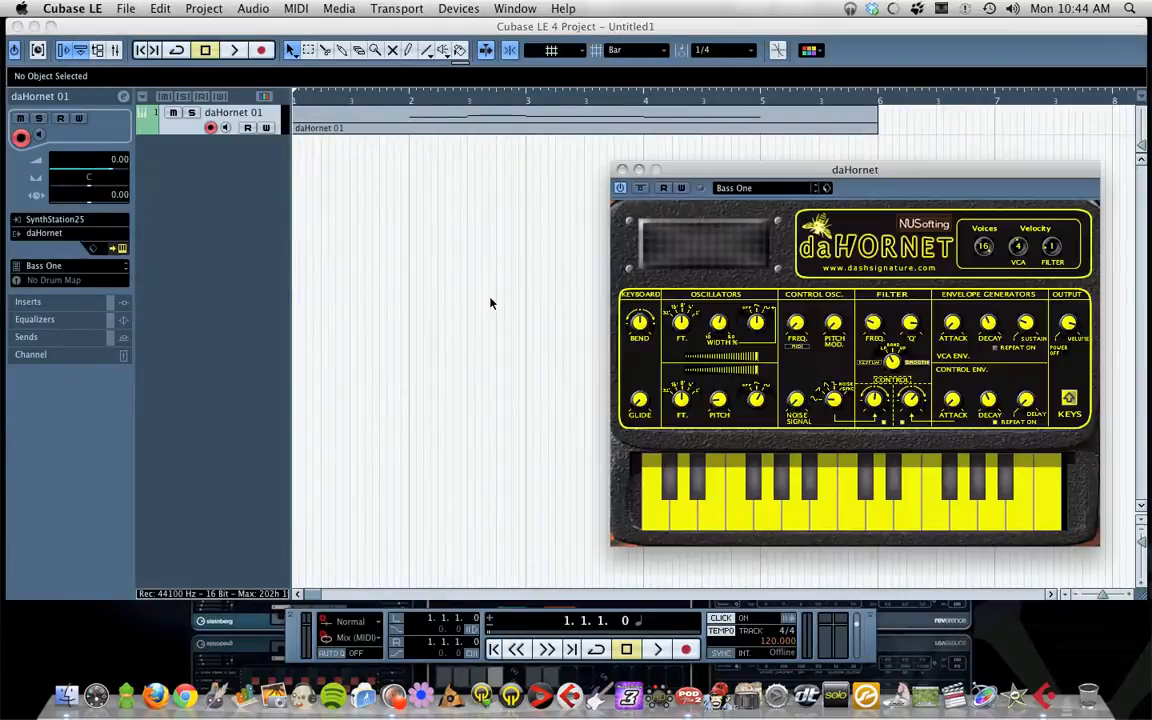
{"action": "left_click_drag", "start_coordinate": [640, 168], "coordinate": [432, 170]}
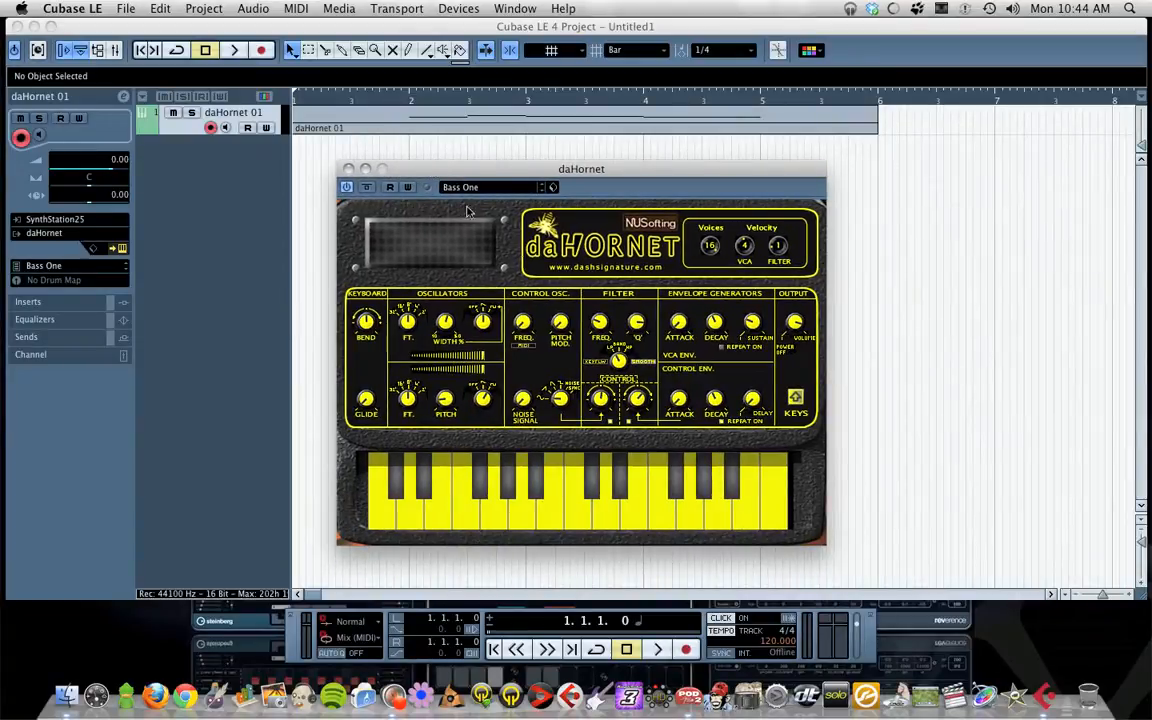
{"action": "left_click_drag", "start_coordinate": [411, 82], "coordinate": [787, 82]}
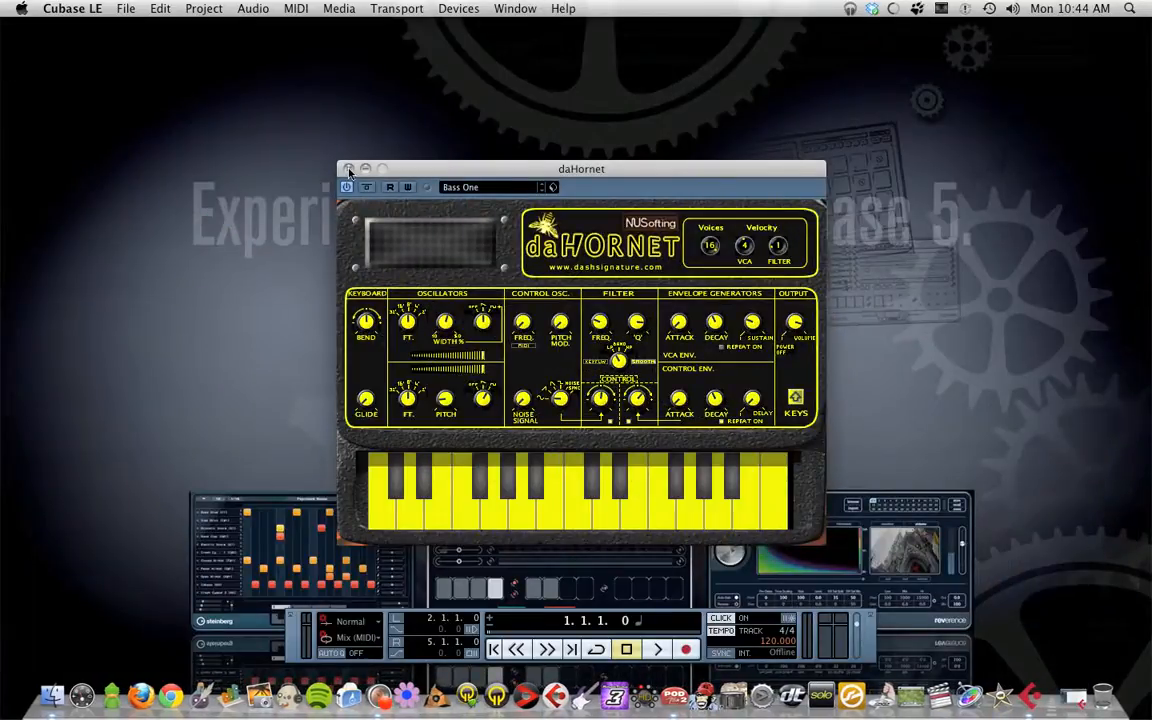
Close the daHornet window, restore the minimized project window, and reopen daHornet in front of it.
{"action": "left_click", "coordinate": [348, 170]}
{"action": "left_click", "coordinate": [1073, 697]}
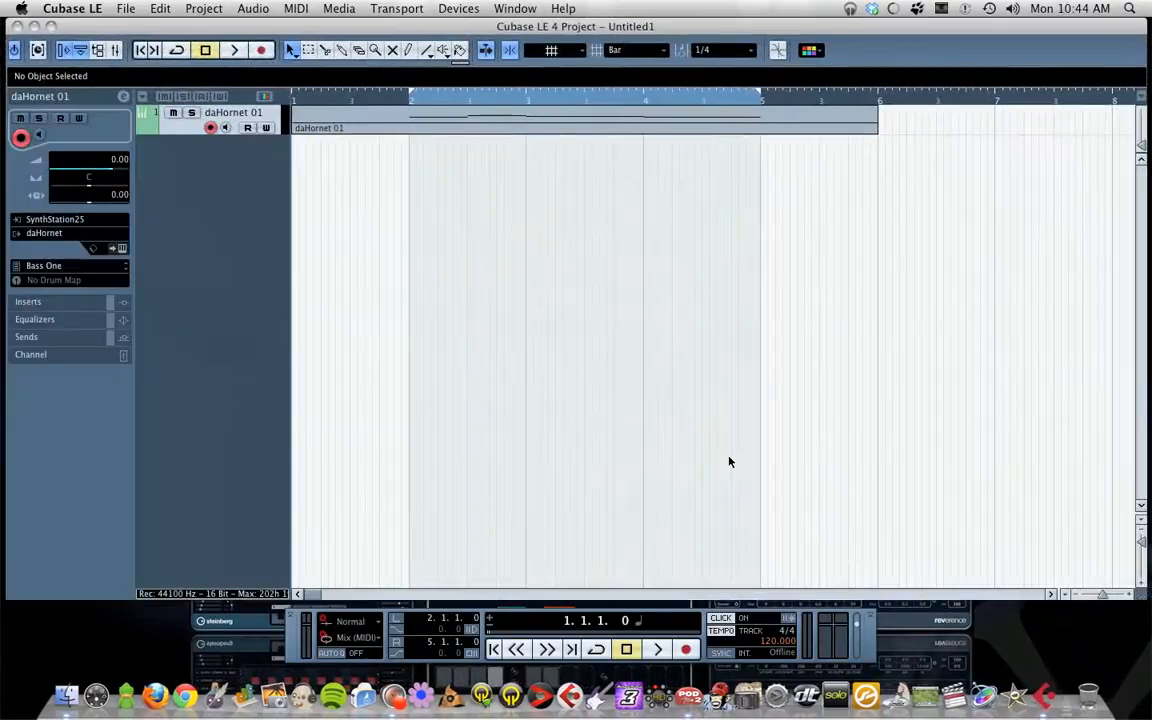
{"action": "left_click", "coordinate": [120, 248]}
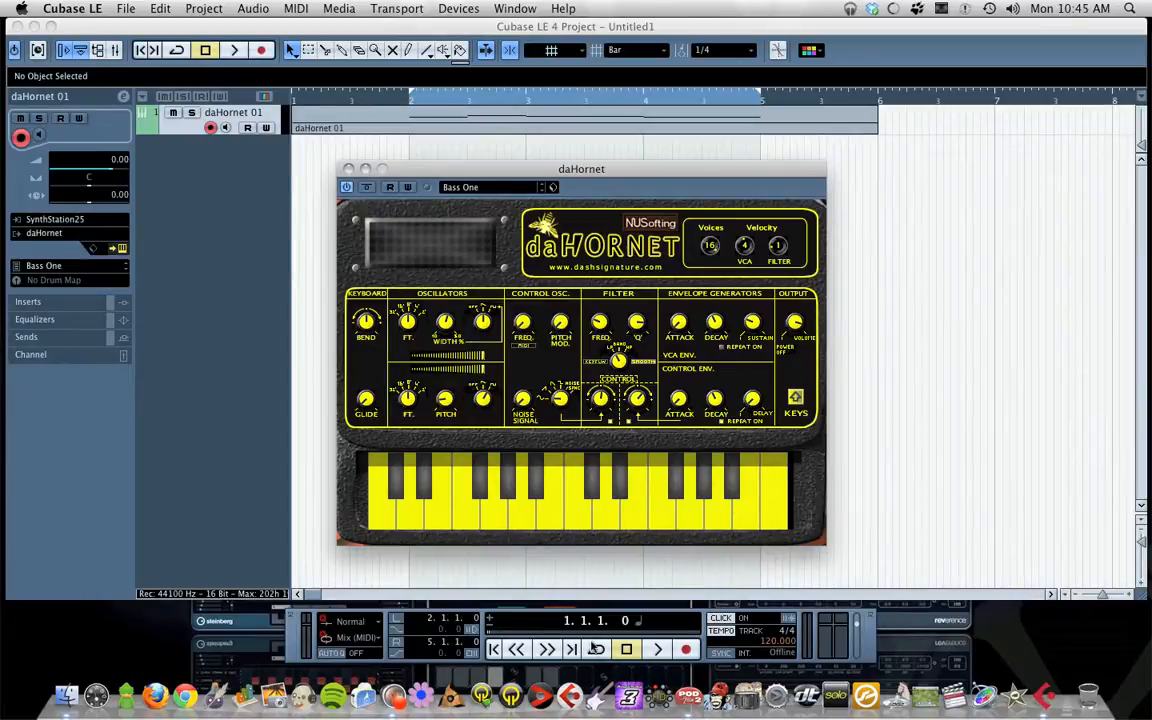
Turn on cycle mode, play back the recorded part, and stop playback.
{"action": "key", "text": "slash"}
{"action": "key", "text": "space"}
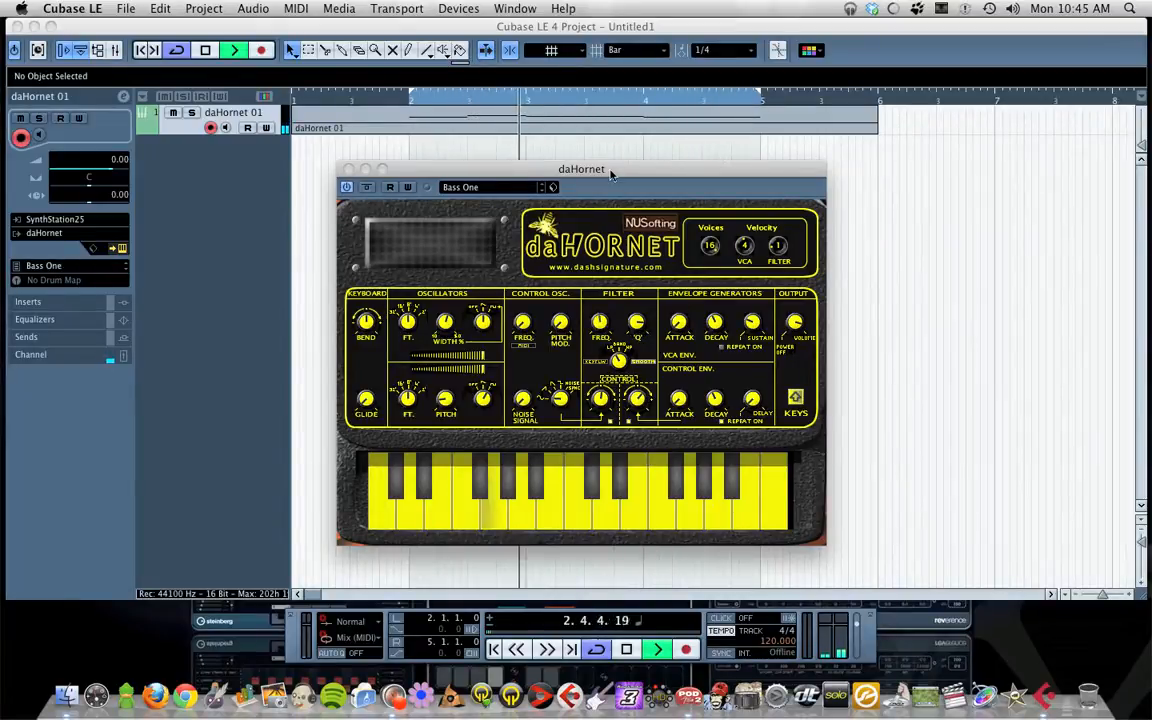
{"action": "key", "text": "space"}
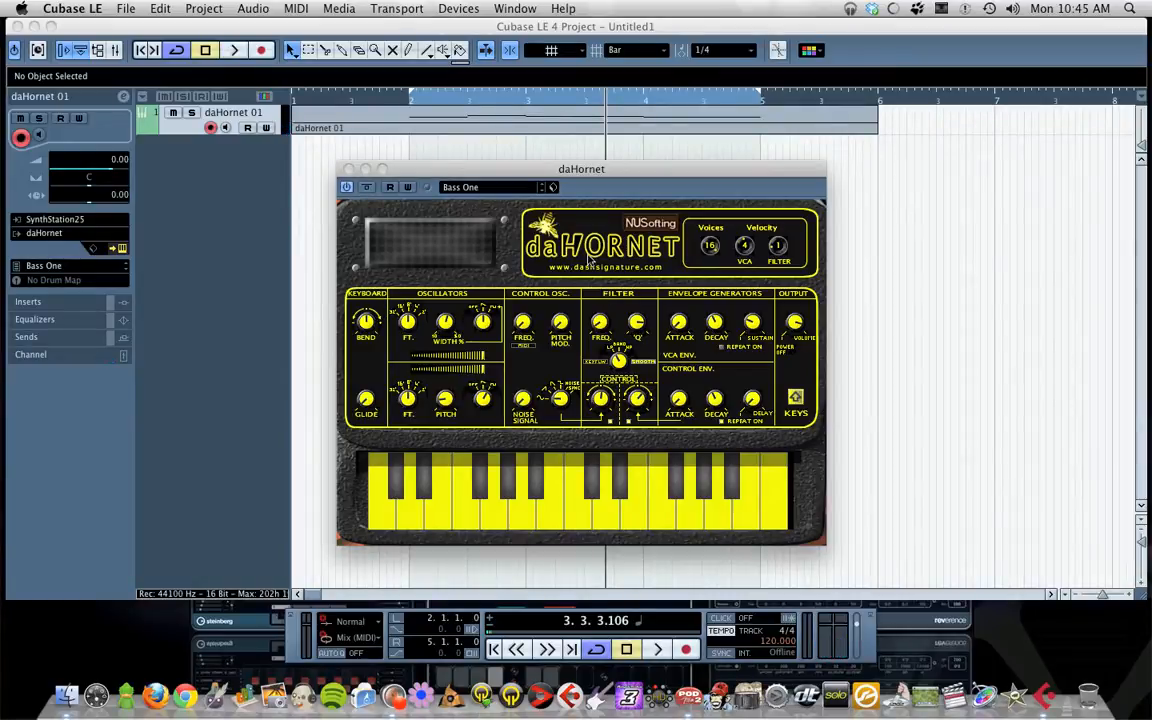
Enable write automation in daHornet, record filter frequency knob movements from the start of bar 1, and turn writing off.
{"action": "left_click", "coordinate": [408, 187]}
{"action": "left_click", "coordinate": [305, 103]}
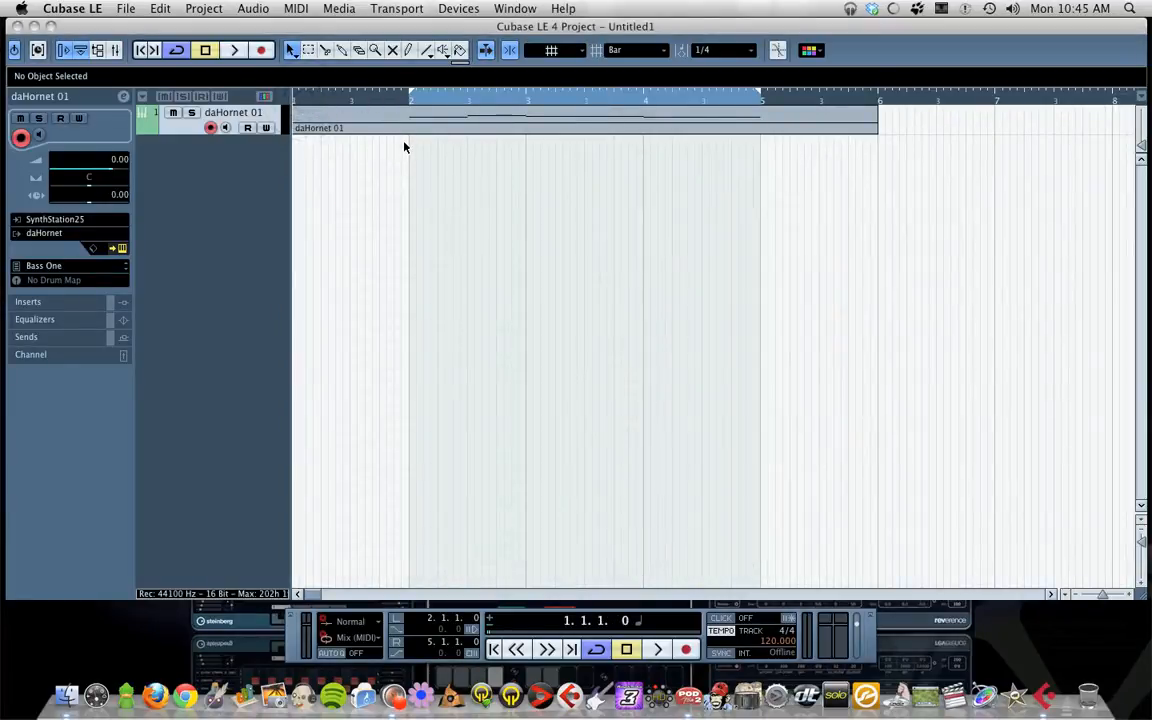
{"action": "left_click", "coordinate": [121, 248]}
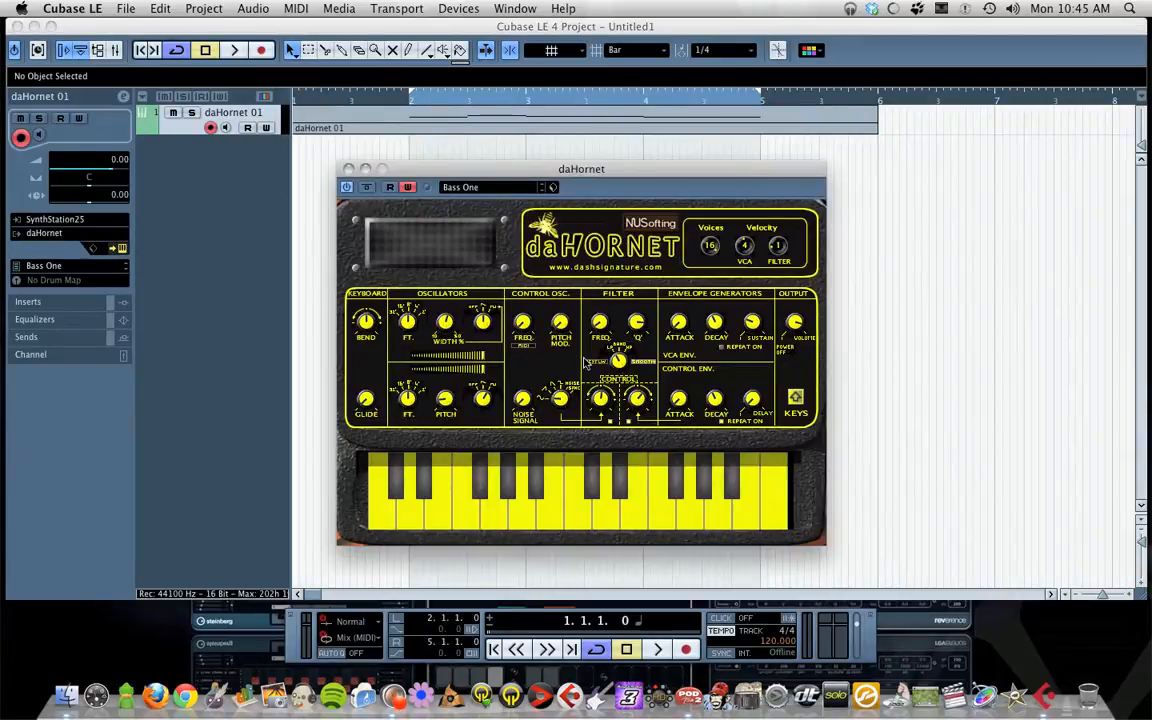
{"action": "key", "text": "space"}
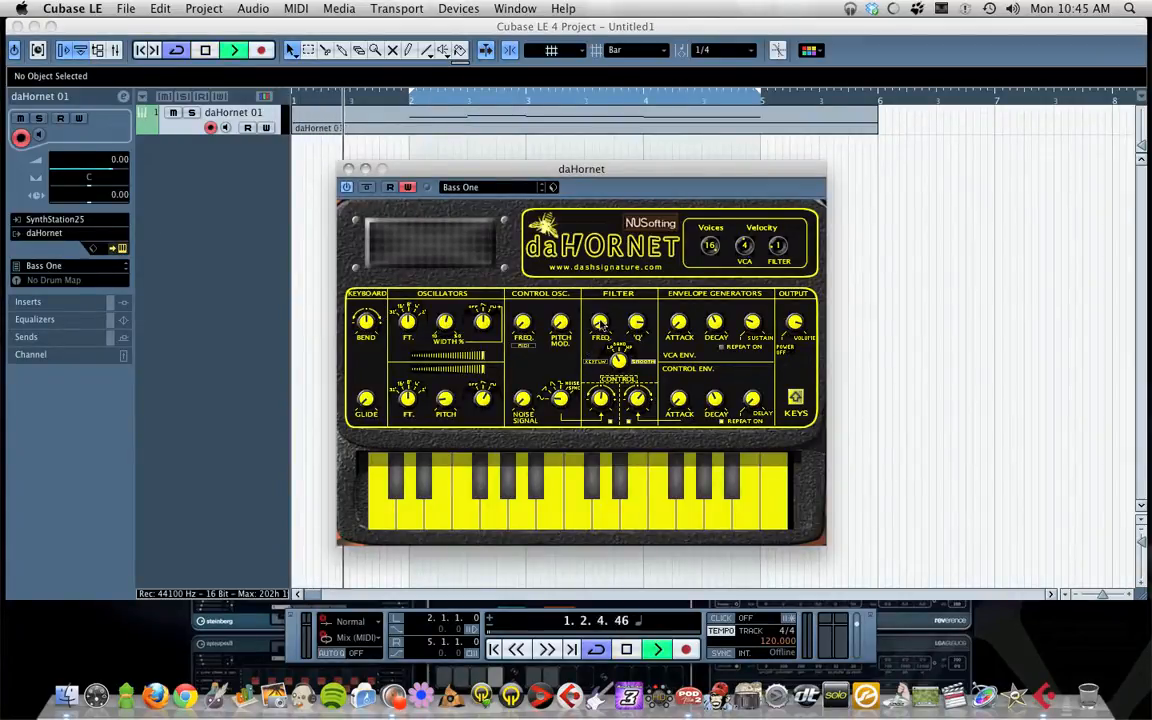
{"action": "key", "text": "space"}
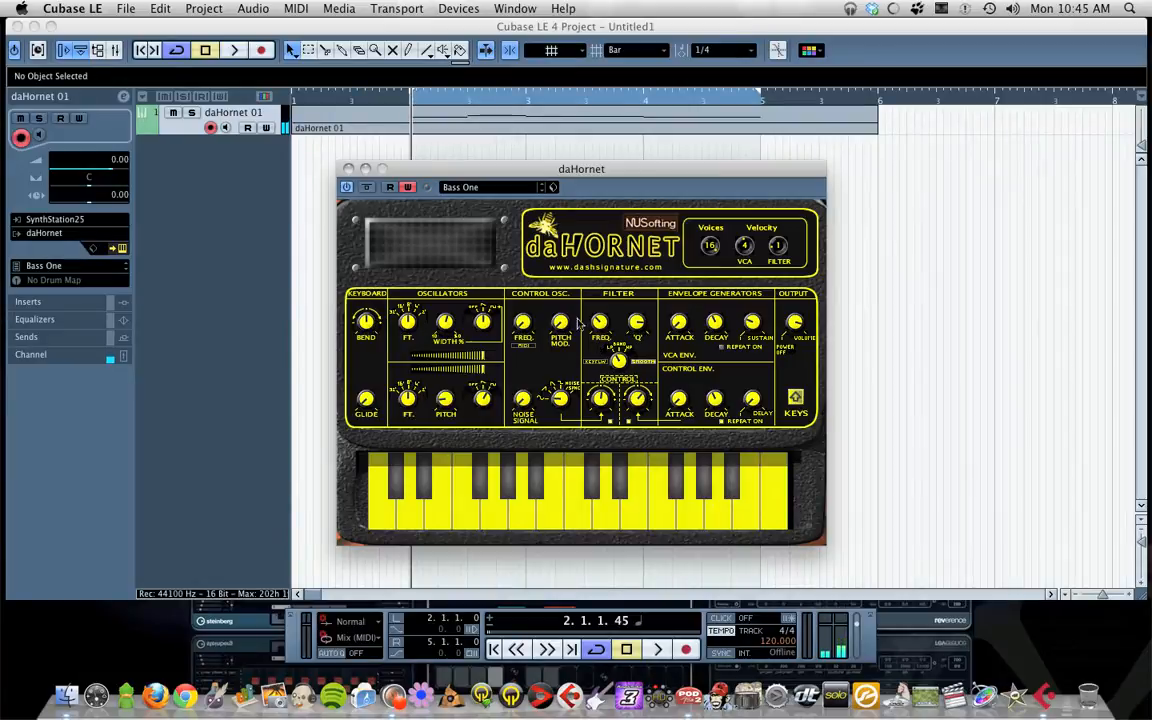
{"action": "left_click", "coordinate": [406, 188]}
Show all used automation for the daHornet 01 track and enable automation reading.
{"action": "right_click", "coordinate": [162, 114]}
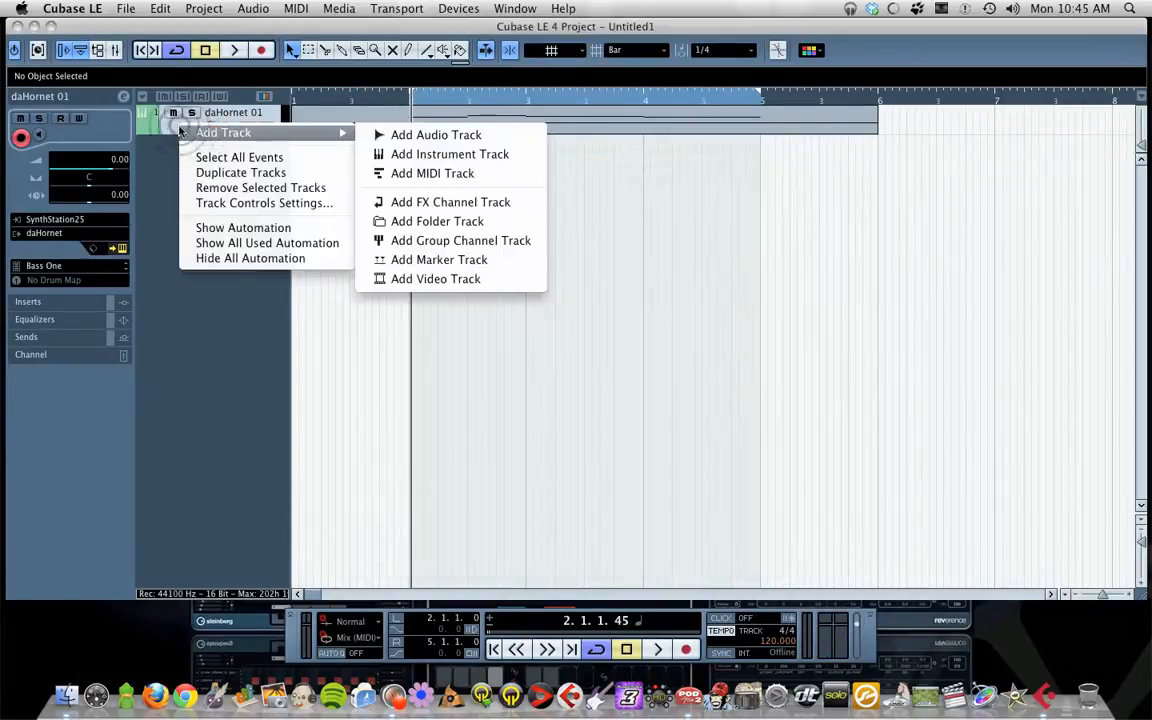
{"action": "left_click", "coordinate": [225, 243]}
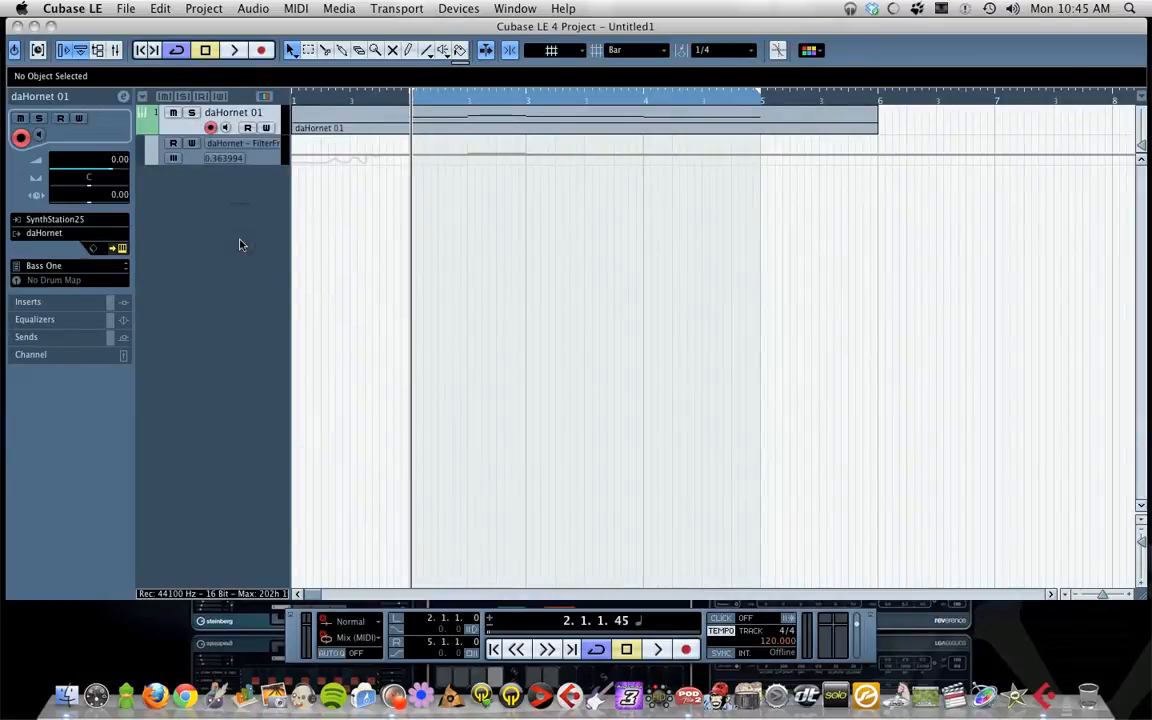
{"action": "left_click", "coordinate": [247, 128]}
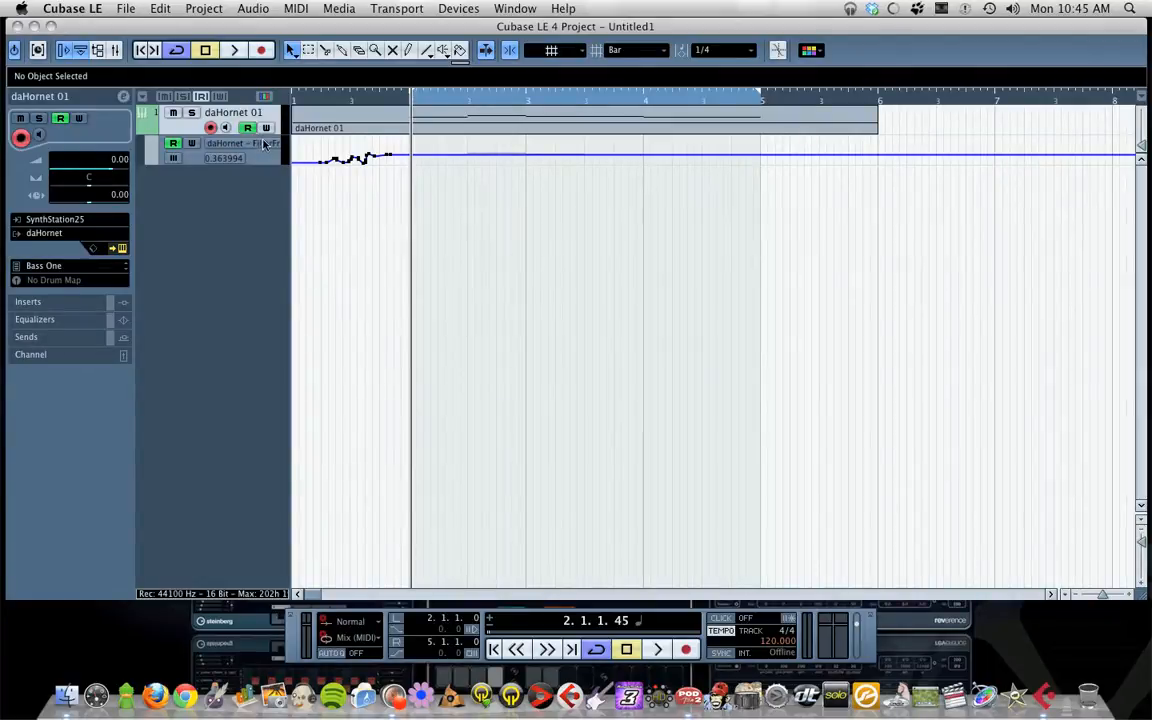
Select all the recorded filter frequency automation points in bar 1 and delete them.
{"action": "left_click_drag", "start_coordinate": [307, 104], "coordinate": [571, 221]}
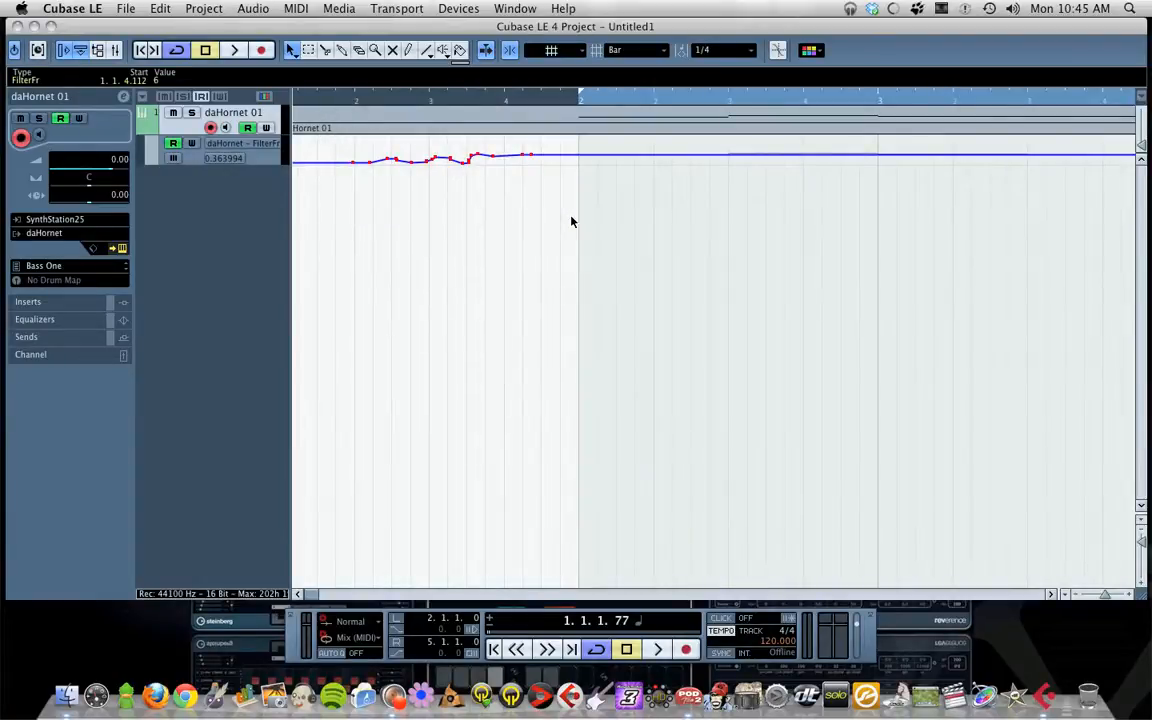
{"action": "key", "text": "Delete"}
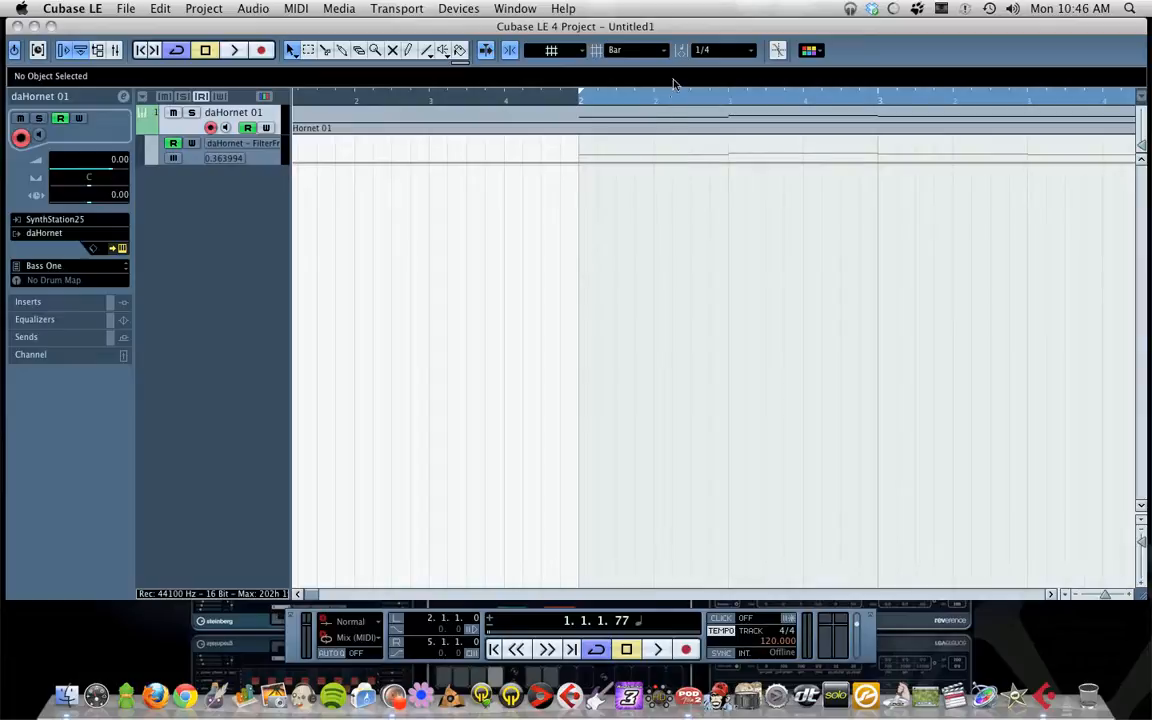
Set the grid type to Use Quantize and the quantize value to 1/8.
{"action": "left_click", "coordinate": [636, 52]}
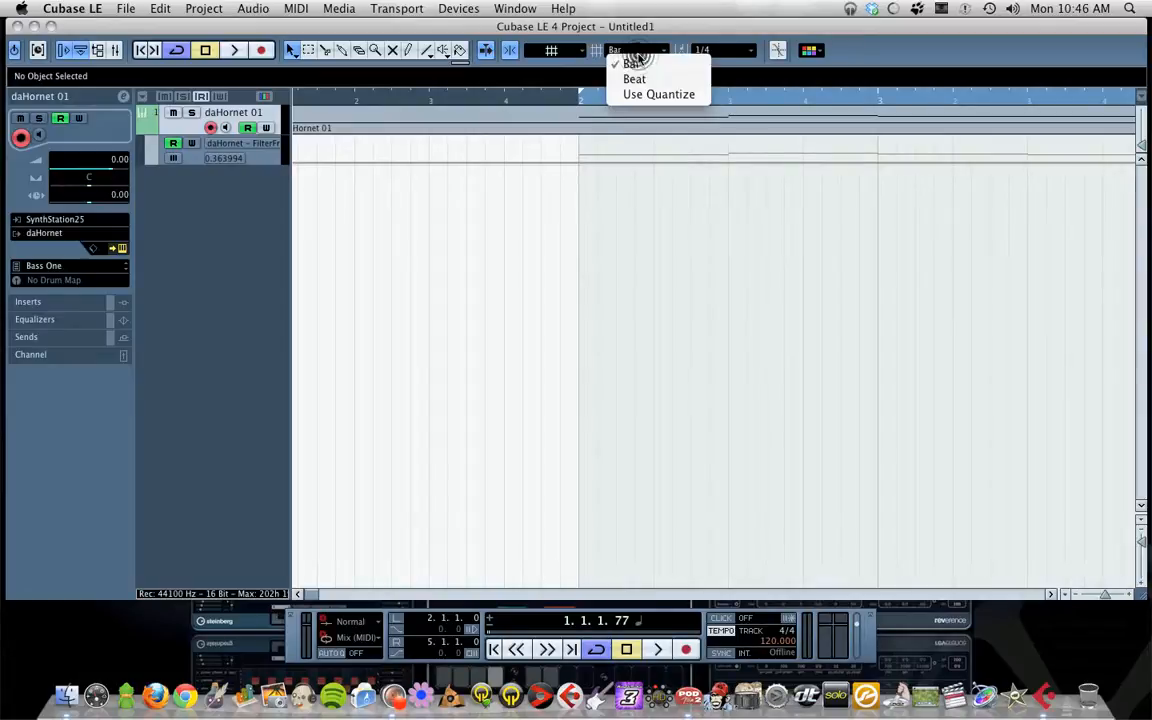
{"action": "left_click", "coordinate": [680, 96]}
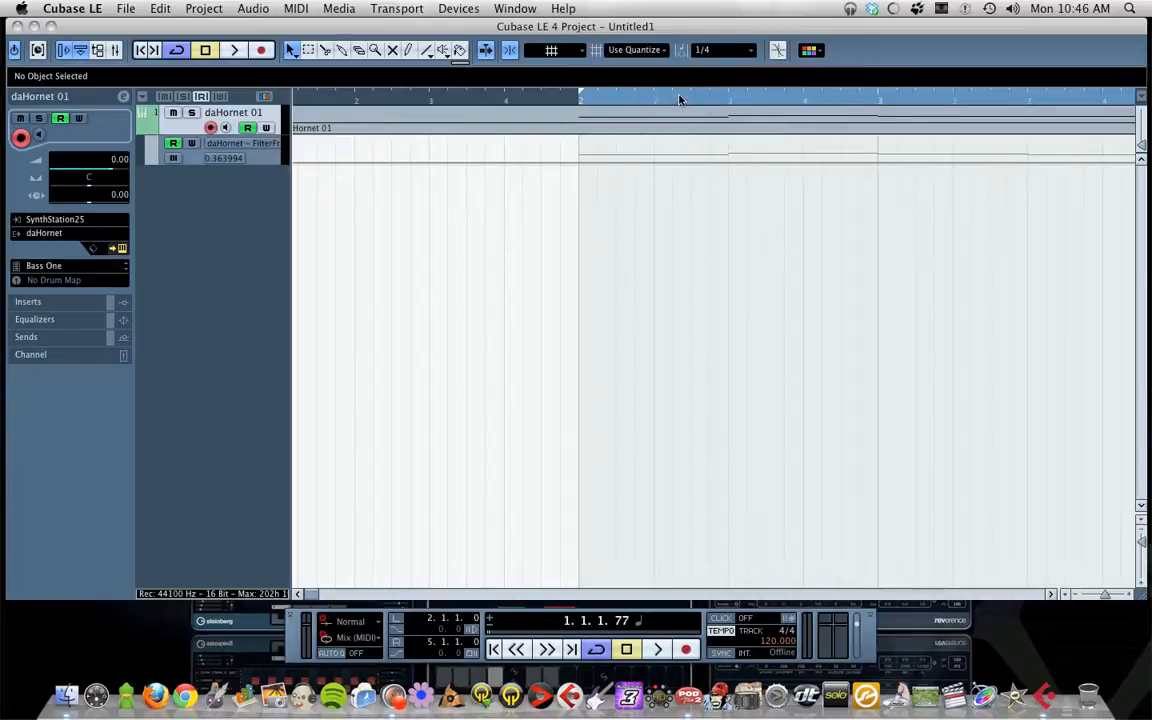
{"action": "left_click", "coordinate": [737, 50]}
{"action": "left_click", "coordinate": [712, 28]}
{"action": "left_click", "coordinate": [732, 50]}
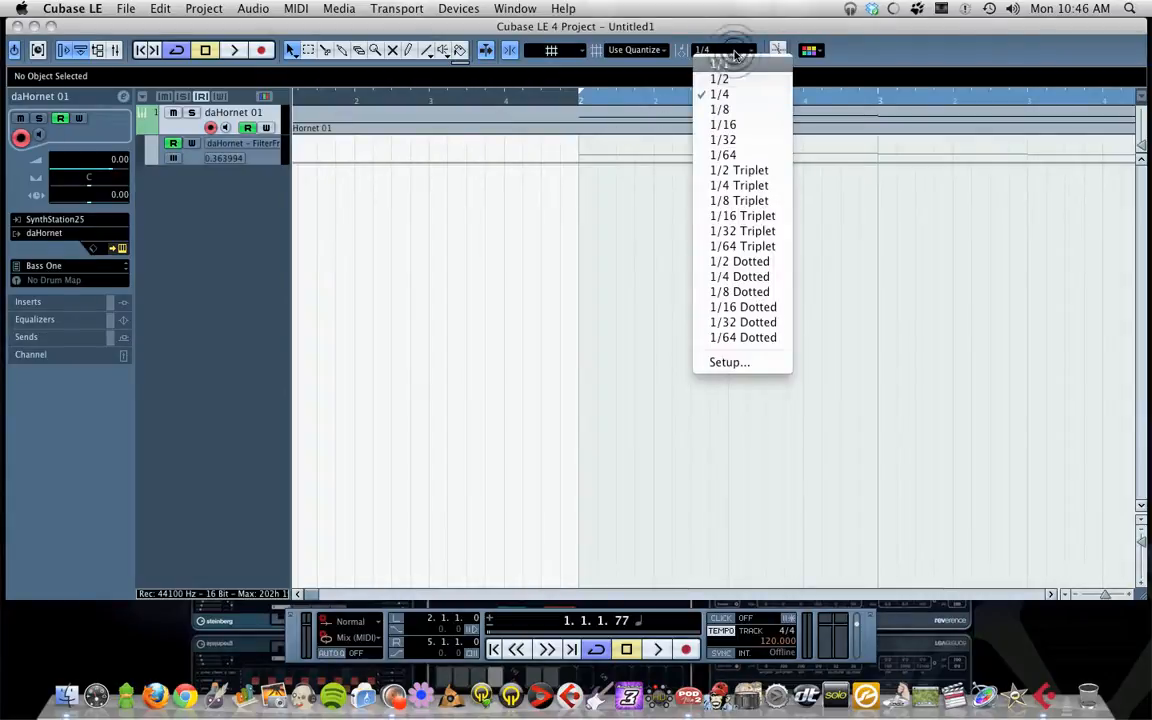
{"action": "left_click", "coordinate": [739, 112]}
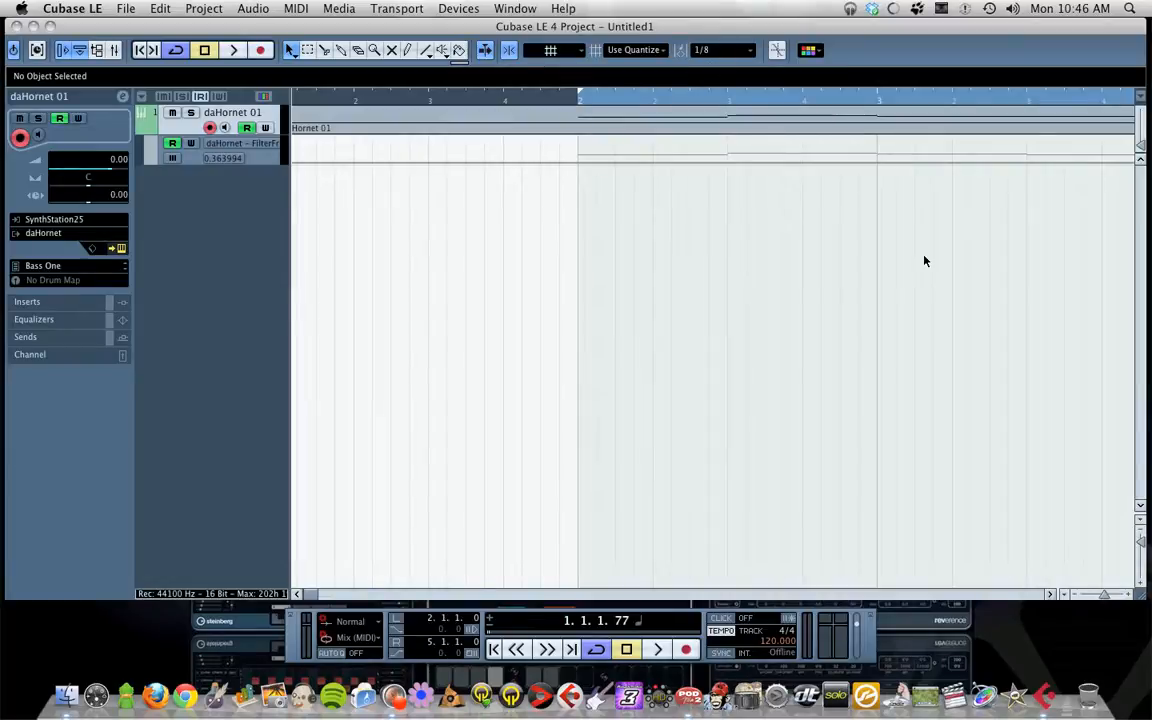
Draw a full-height triangle wave in the filter frequency lane from bar 2 to bar 2 beat 3, using the Triangle draw shape.
{"action": "left_click", "coordinate": [429, 57]}
{"action": "left_click", "coordinate": [429, 58]}
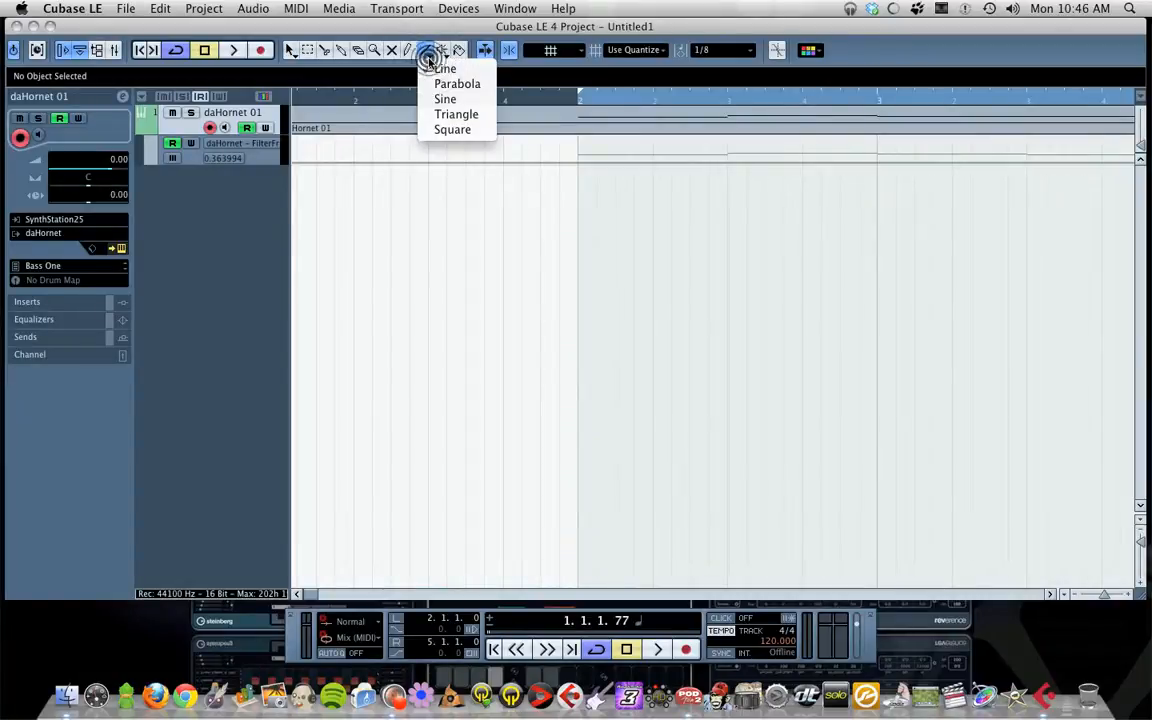
{"action": "left_click", "coordinate": [471, 116]}
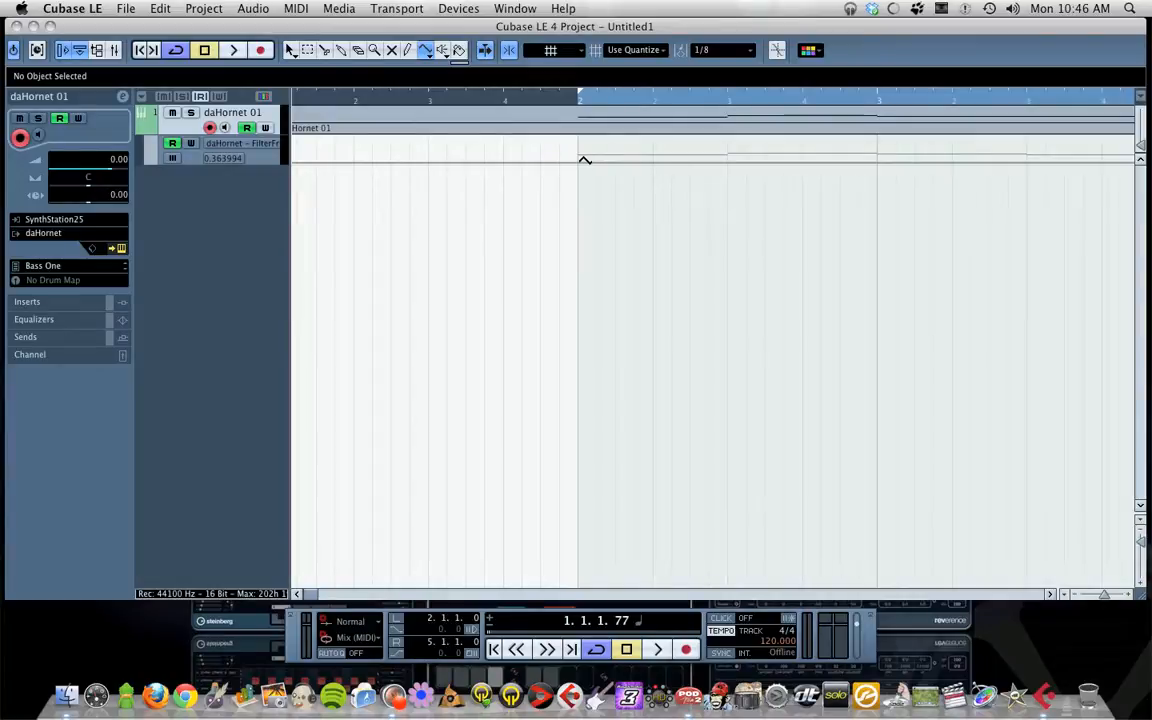
{"action": "mouse_move", "coordinate": [584, 159]}
{"action": "left_mouse_down"}
{"action": "mouse_move", "coordinate": [604, 127]}
{"action": "mouse_move", "coordinate": [719, 120]}
{"action": "left_mouse_up"}
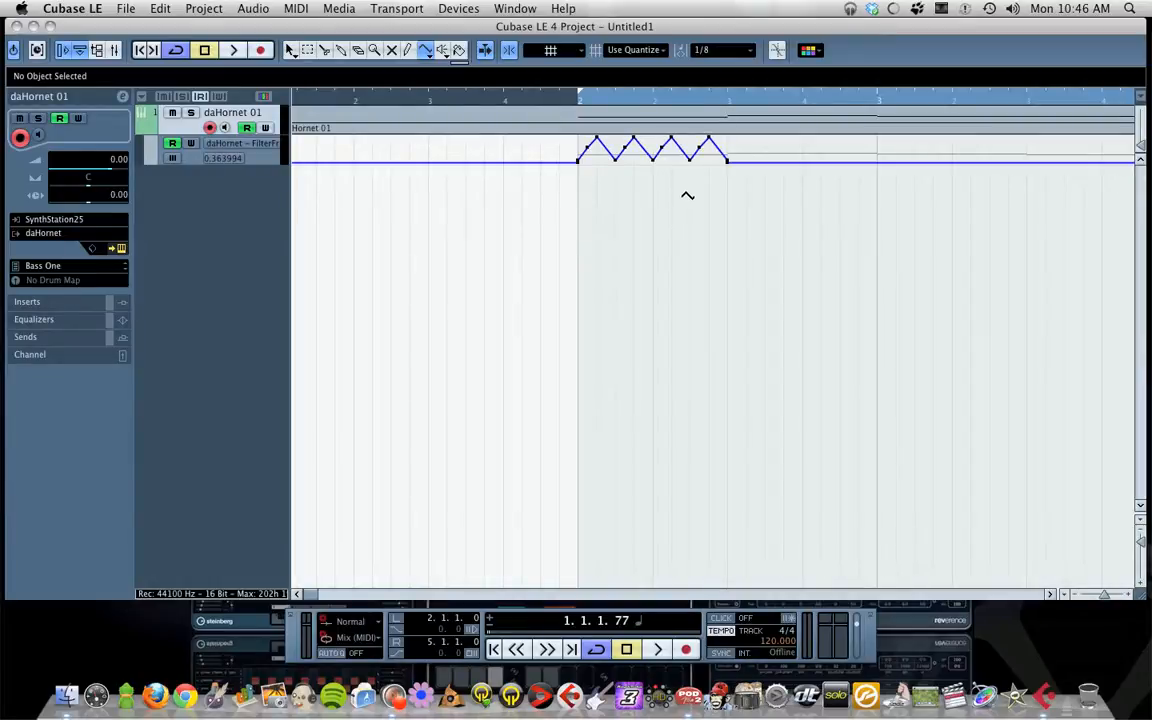
Set the quantize value to 1/2 and draw a triangle in the filter lane from bar 2 beat 3 to bar 3.
{"action": "left_click", "coordinate": [1050, 594]}
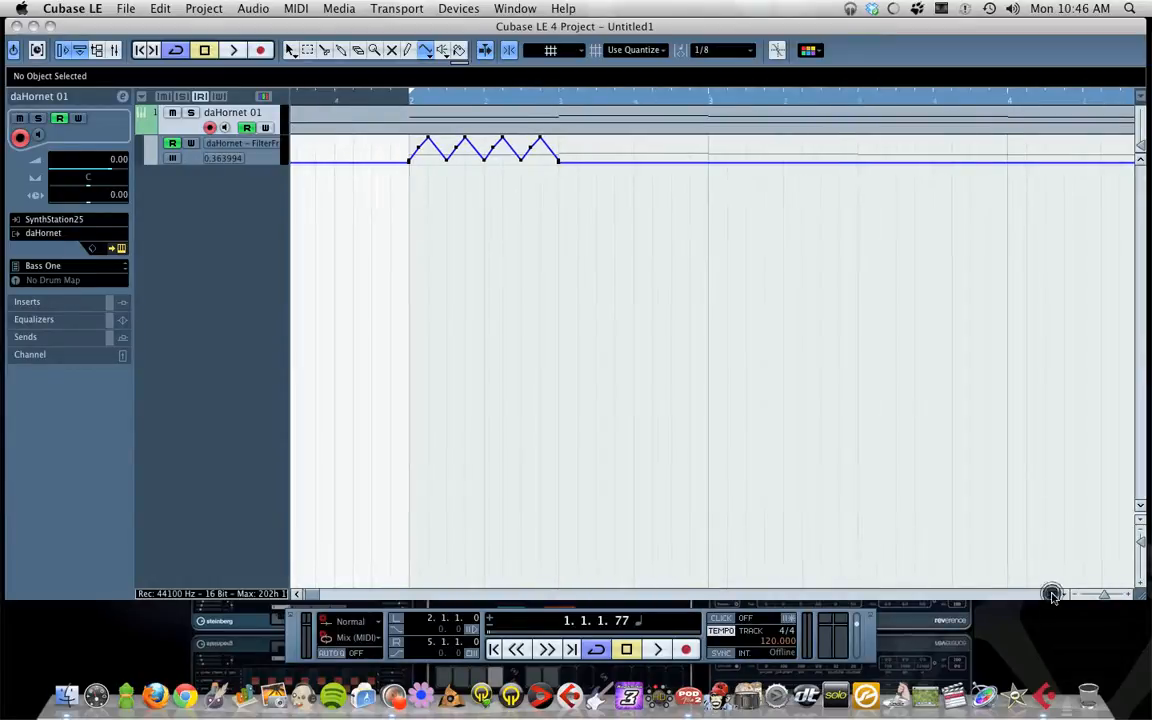
{"action": "left_click", "coordinate": [718, 49]}
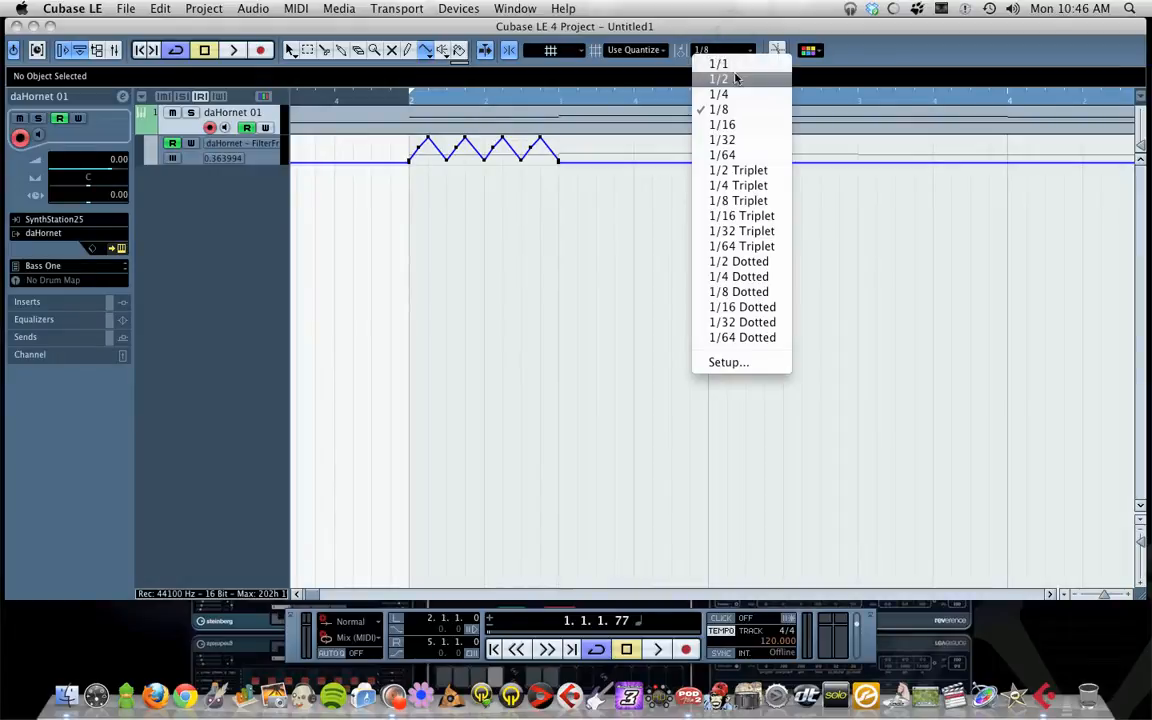
{"action": "left_click", "coordinate": [712, 77]}
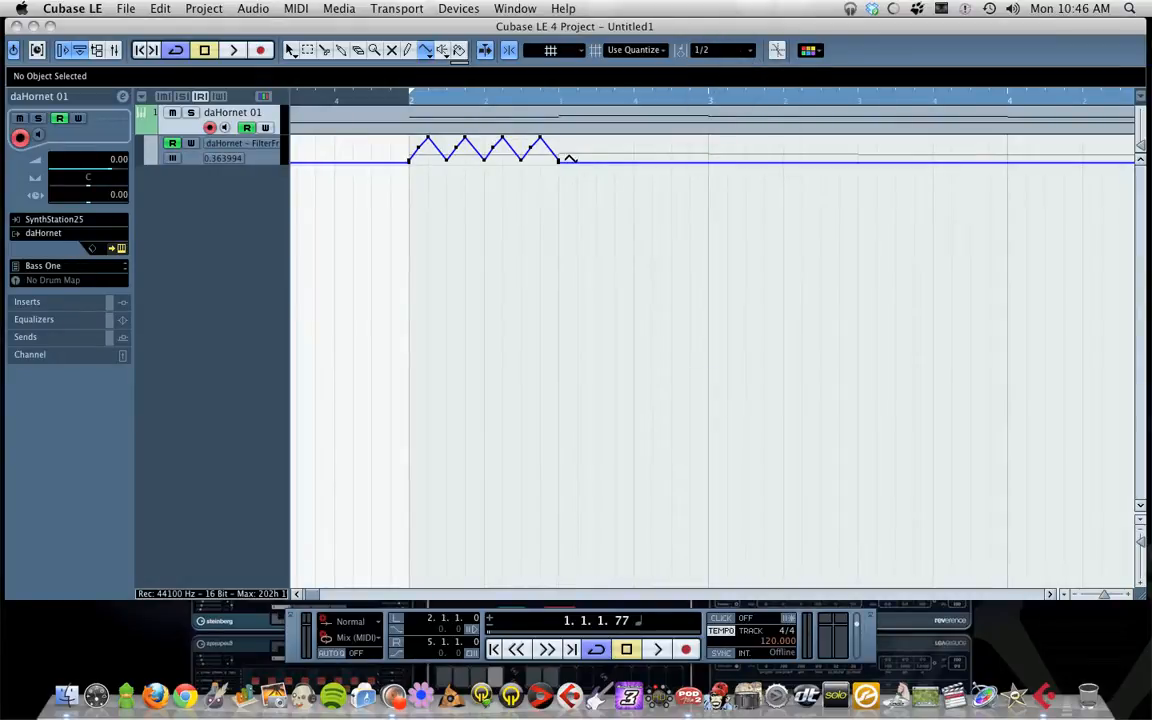
{"action": "left_click_drag", "start_coordinate": [558, 160], "coordinate": [614, 115]}
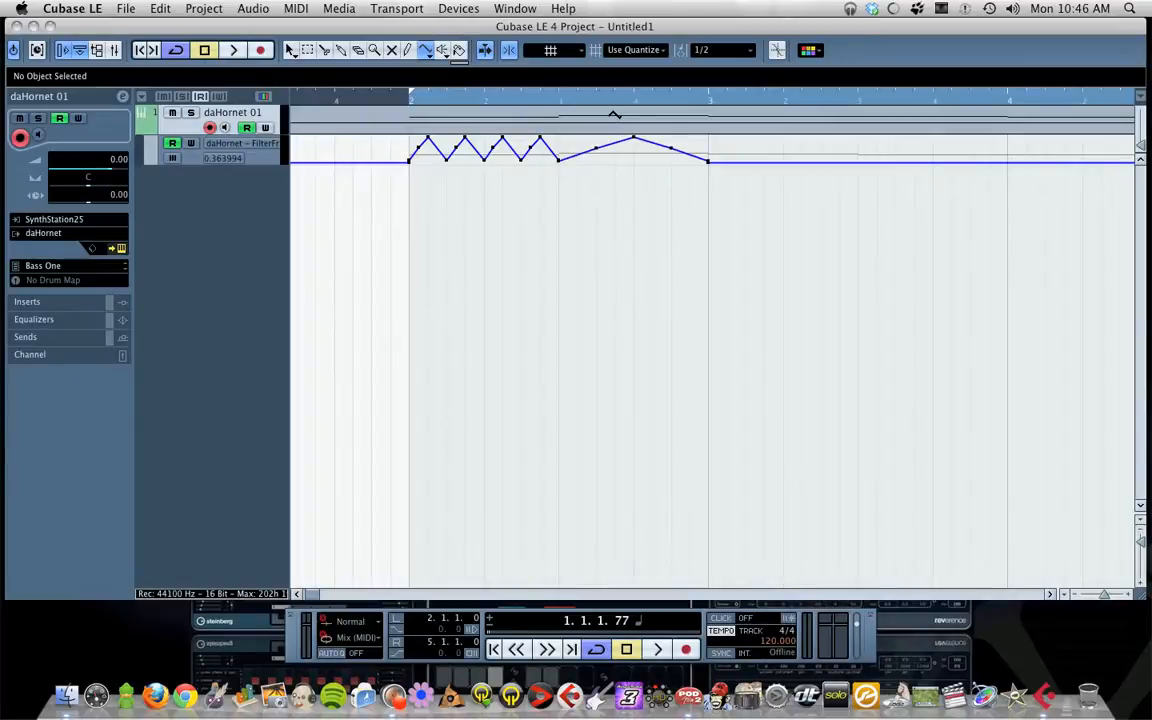
Set the quantize value to 1/16 and draw a triangle wave in the filter lane from bar 3 to bar 3 beat 3.
{"action": "left_click", "coordinate": [718, 49]}
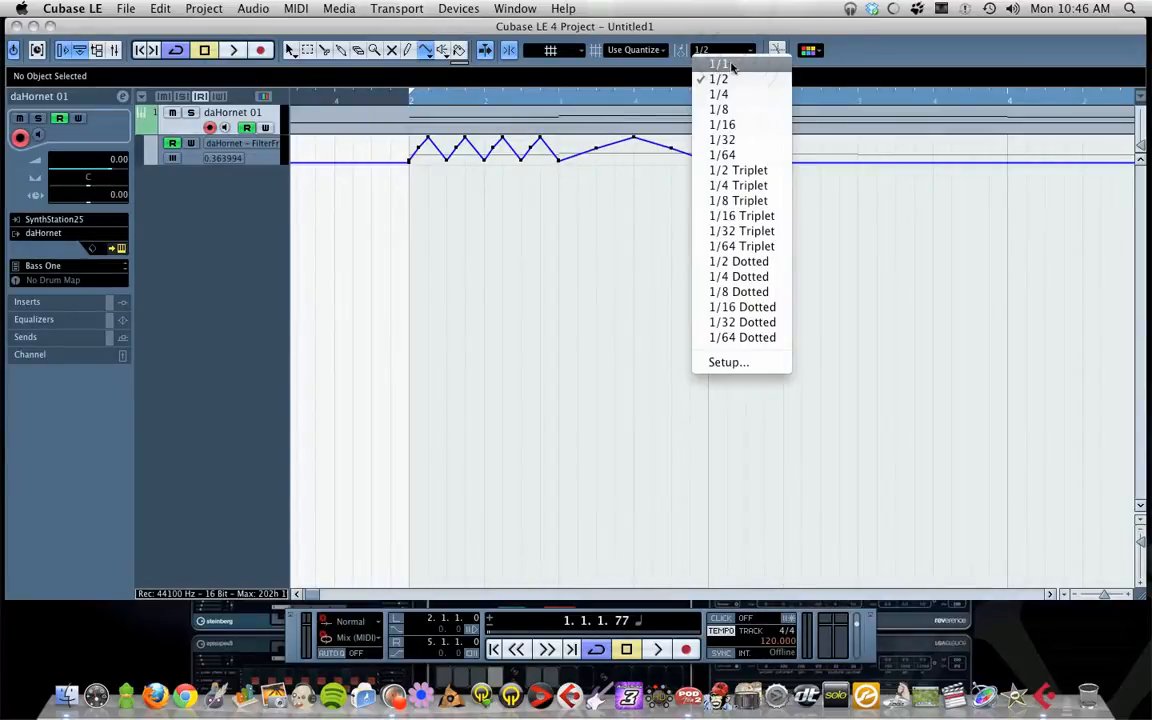
{"action": "left_click", "coordinate": [737, 124]}
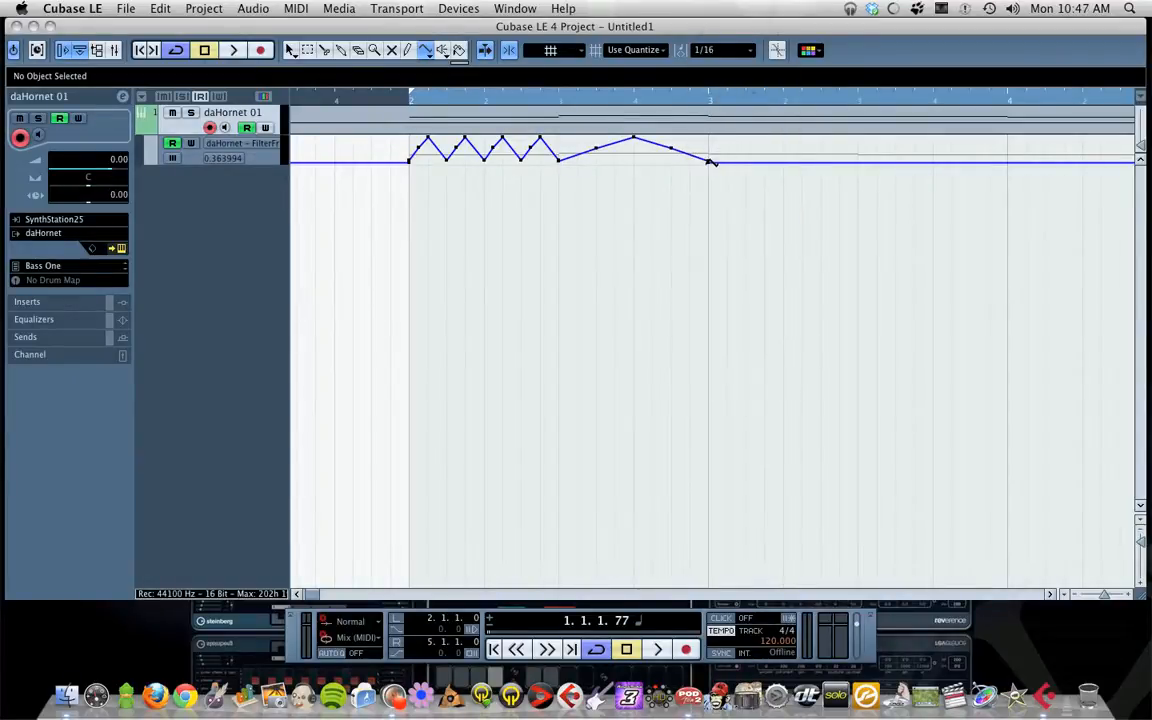
{"action": "left_click_drag", "start_coordinate": [708, 162], "coordinate": [758, 163]}
{"action": "mouse_move", "coordinate": [717, 160]}
{"action": "left_mouse_down"}
{"action": "mouse_move", "coordinate": [746, 123]}
{"action": "mouse_move", "coordinate": [846, 106]}
{"action": "left_mouse_up"}
Set the quantize value to 1/4 Triplet and draw a triangle wave in the filter lane from bar 3 beat 3 to bar 4.
{"action": "left_click", "coordinate": [735, 51]}
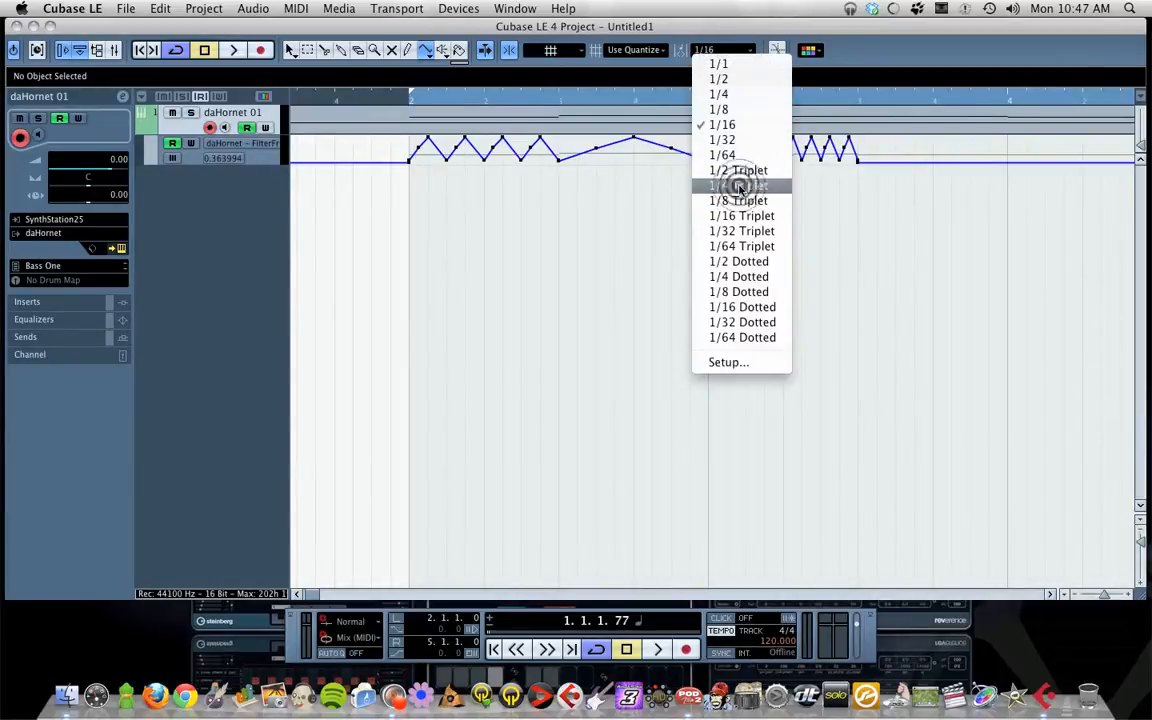
{"action": "left_click", "coordinate": [738, 185]}
{"action": "left_click_drag", "start_coordinate": [868, 160], "coordinate": [971, 112]}
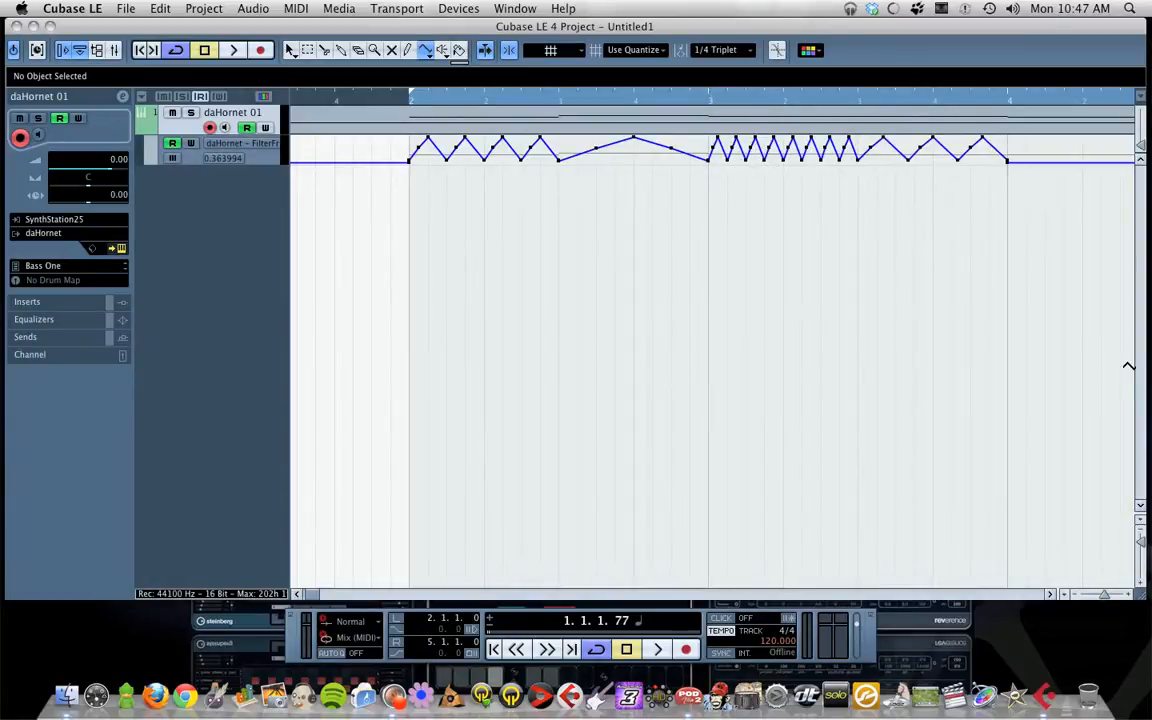
Set the quantize value to 1/2 and draw a triangle wave in the filter lane from bar 4 to bar 5.
{"action": "left_click", "coordinate": [1050, 595]}
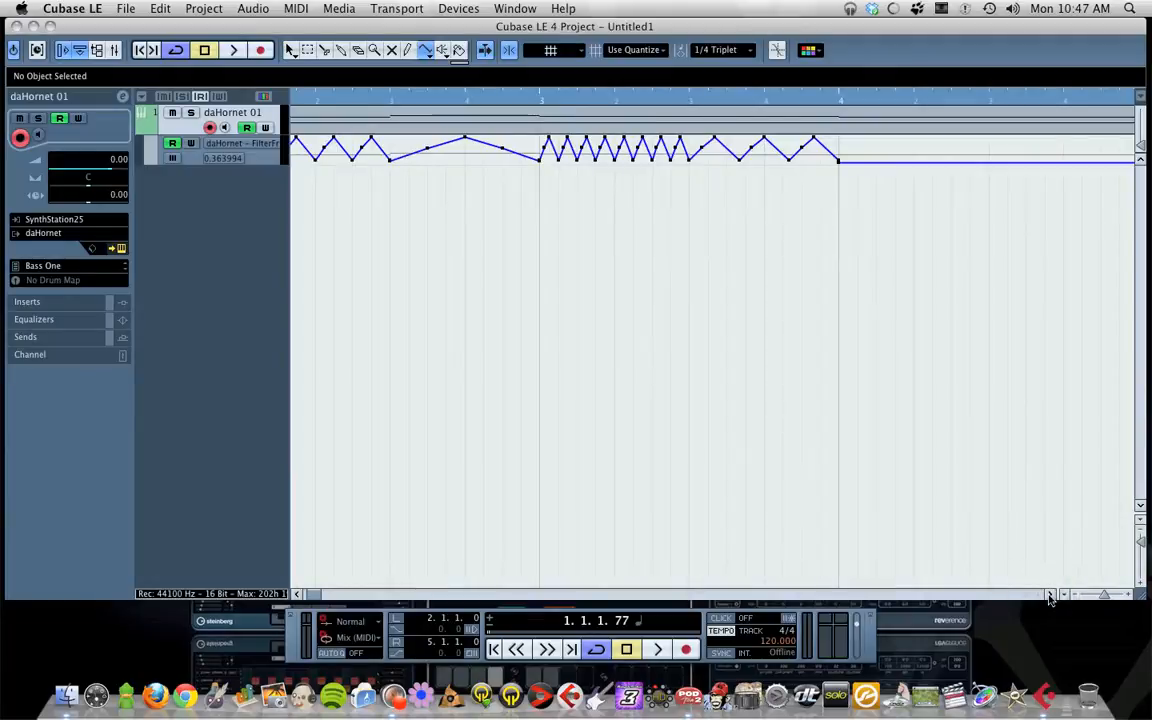
{"action": "left_click", "coordinate": [1074, 596]}
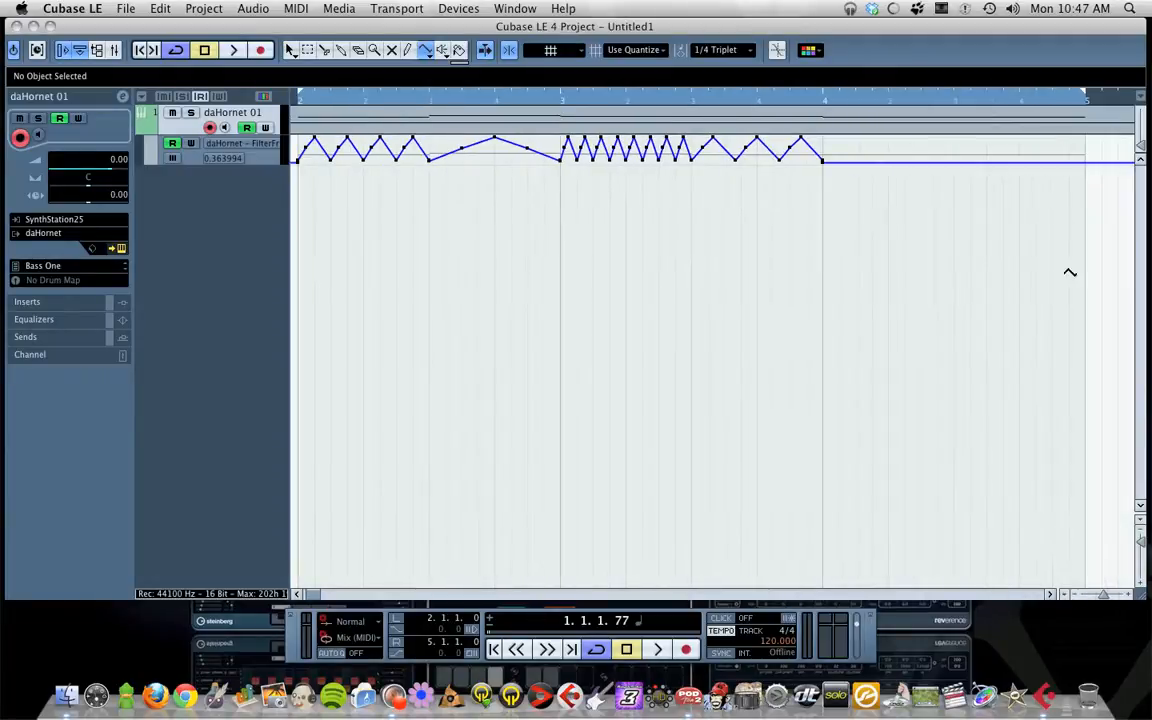
{"action": "left_click", "coordinate": [711, 58]}
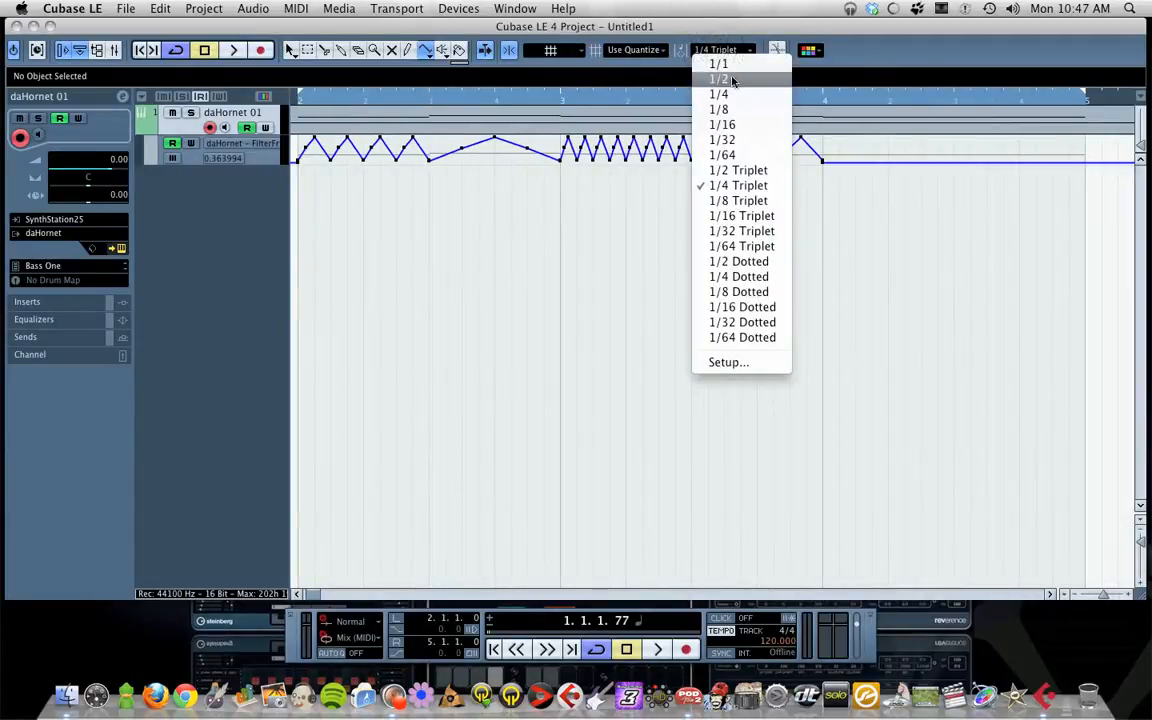
{"action": "left_click", "coordinate": [712, 92]}
{"action": "mouse_move", "coordinate": [832, 160]}
{"action": "left_mouse_down"}
{"action": "mouse_move", "coordinate": [938, 113]}
{"action": "mouse_move", "coordinate": [1003, 108]}
{"action": "left_mouse_up"}
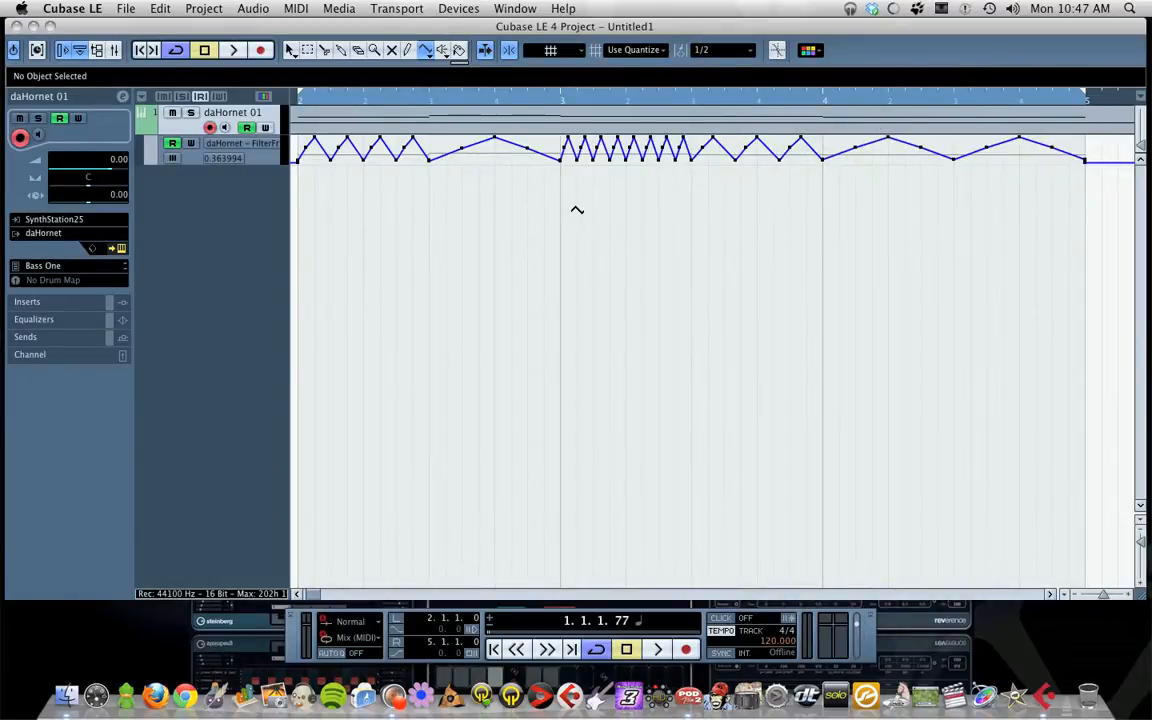
Switch back to the Object Selection tool and move the project cursor to the start of bar 2.
{"action": "left_click", "coordinate": [290, 50]}
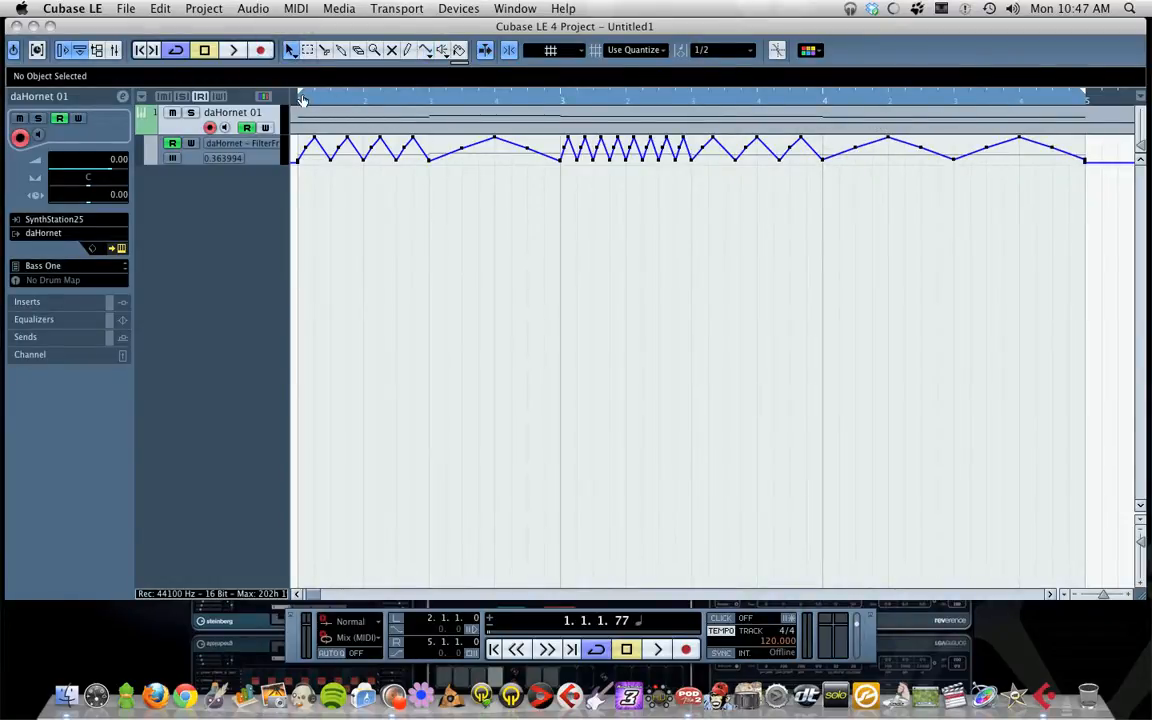
{"action": "left_click_drag", "start_coordinate": [303, 100], "coordinate": [436, 109]}
{"action": "key", "text": "KP_1"}
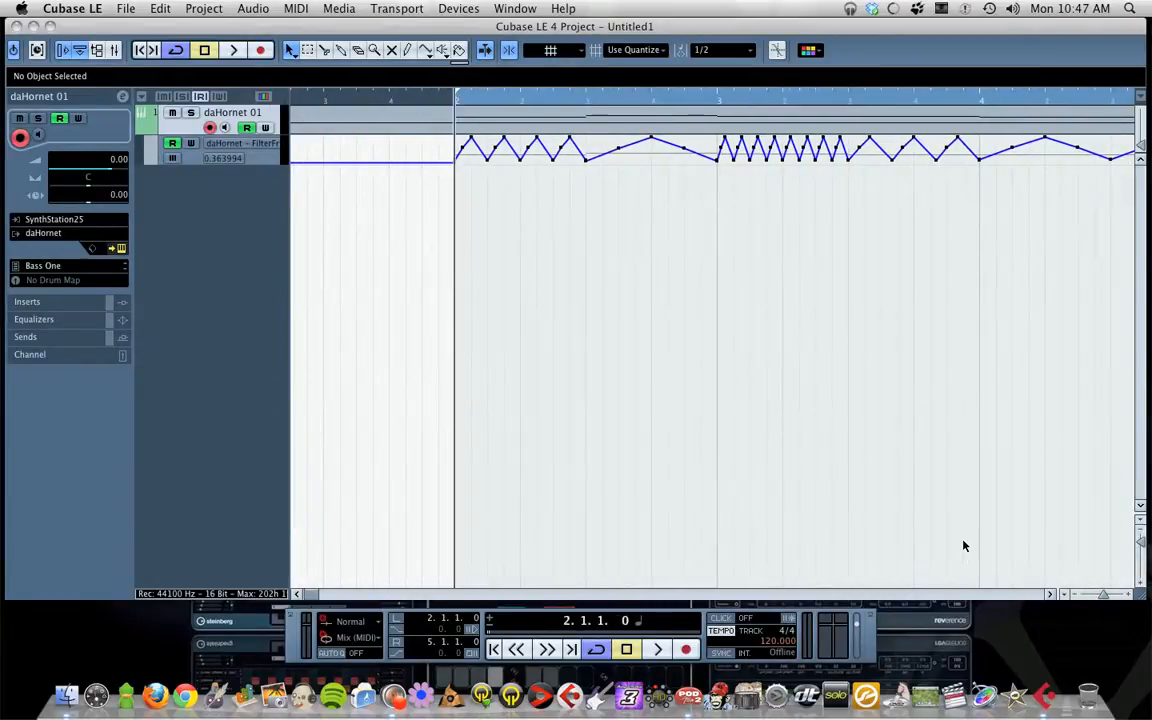
{"action": "left_click", "coordinate": [1050, 595]}
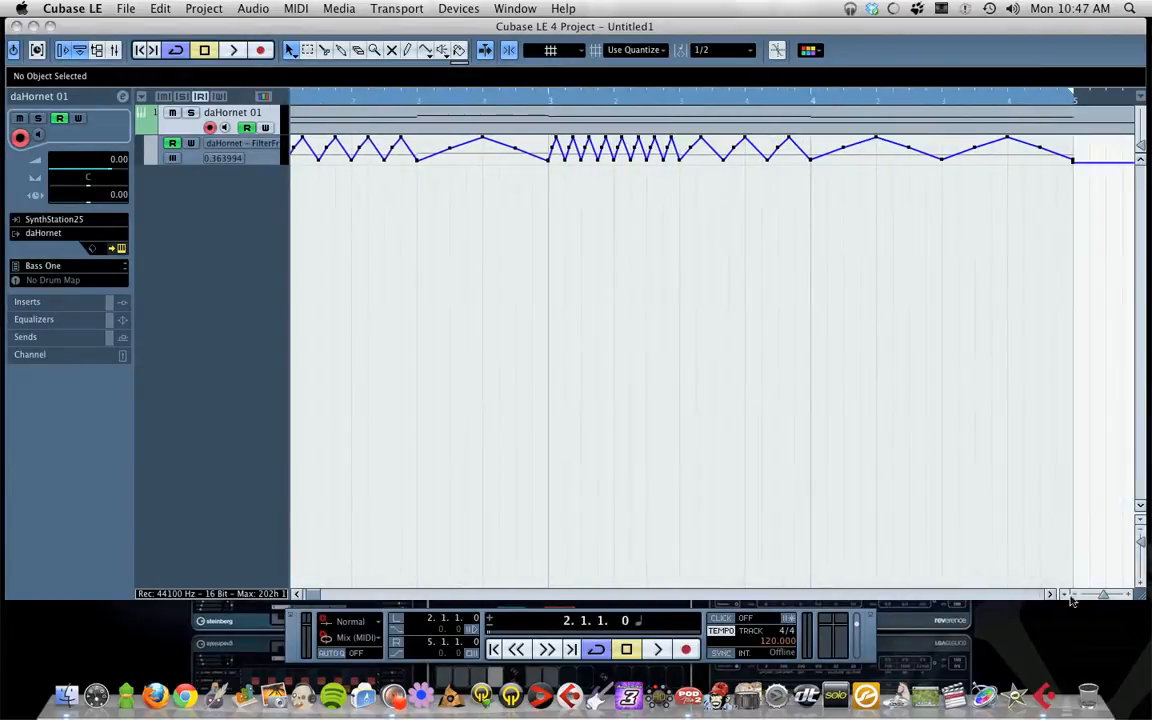
Open the daHornet instrument window and play back bars 2 to 5 to check the filter automation moving the frequency control.
{"action": "left_click_drag", "start_coordinate": [1080, 598], "coordinate": [1101, 597]}
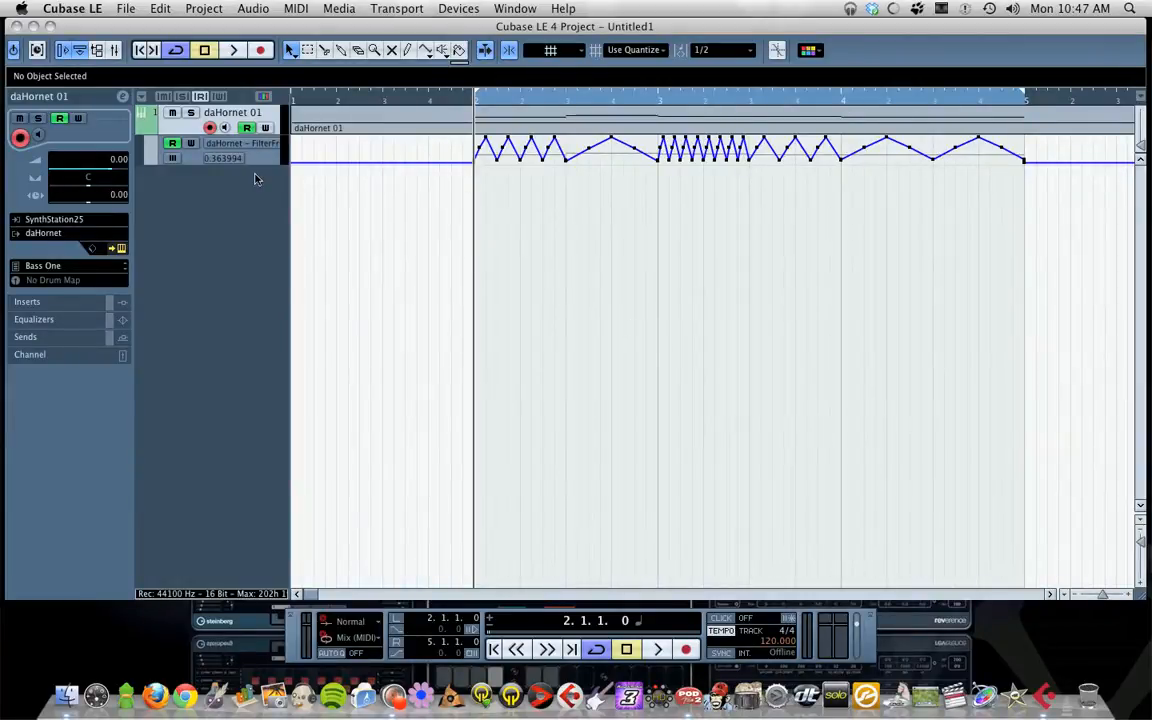
{"action": "left_click", "coordinate": [121, 248]}
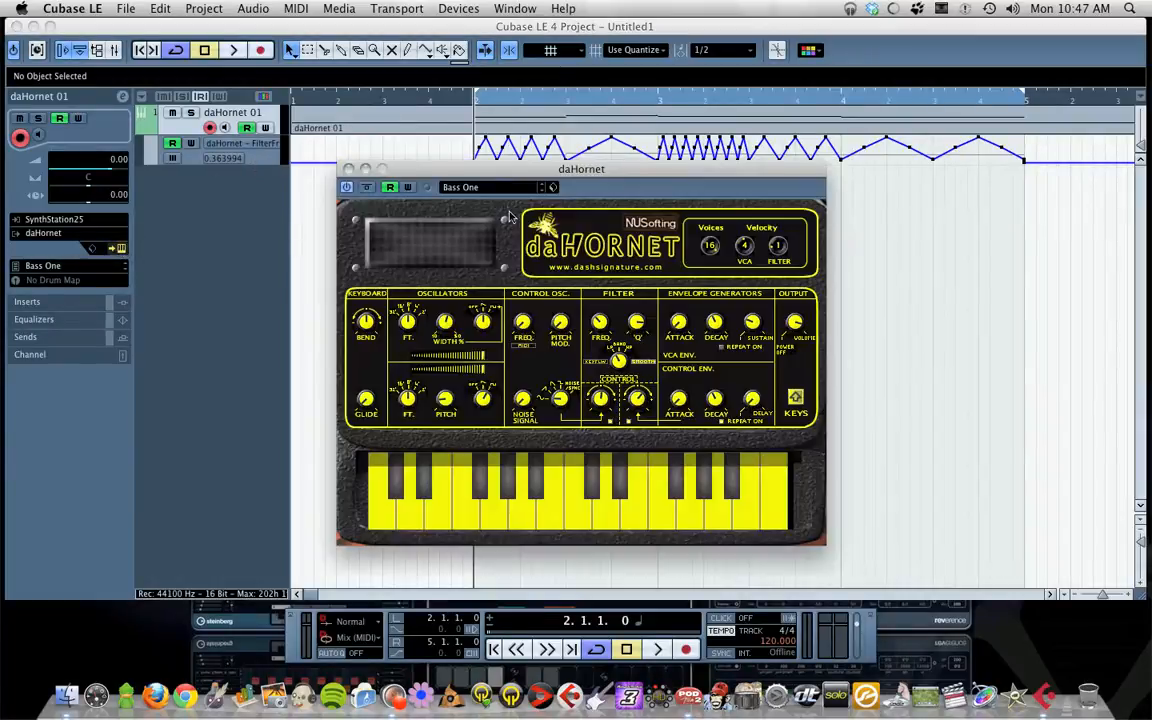
{"action": "left_click_drag", "start_coordinate": [553, 172], "coordinate": [560, 189]}
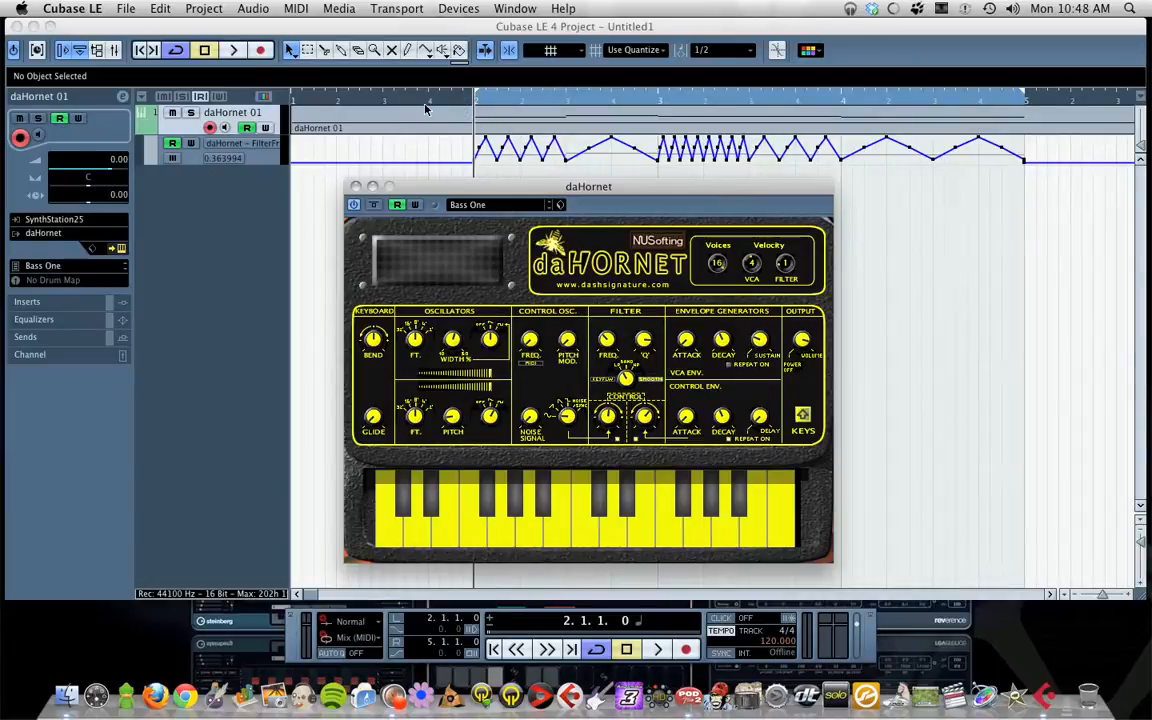
{"action": "key", "text": "space"}
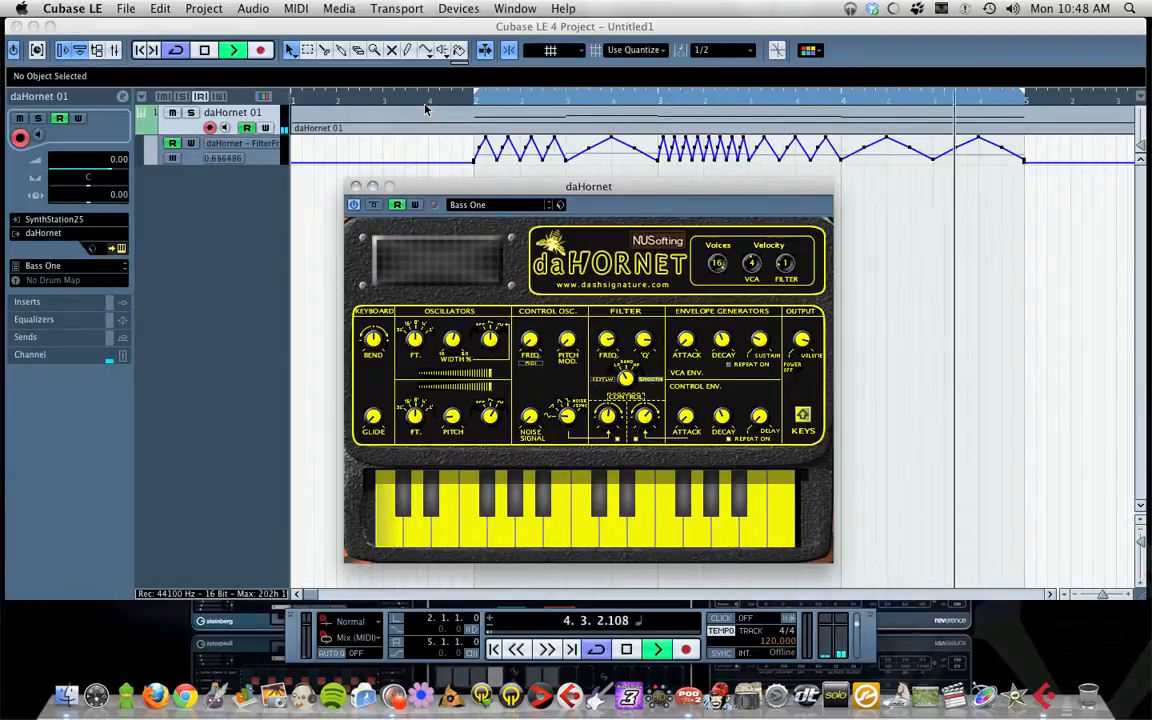
{"action": "key", "text": "space"}
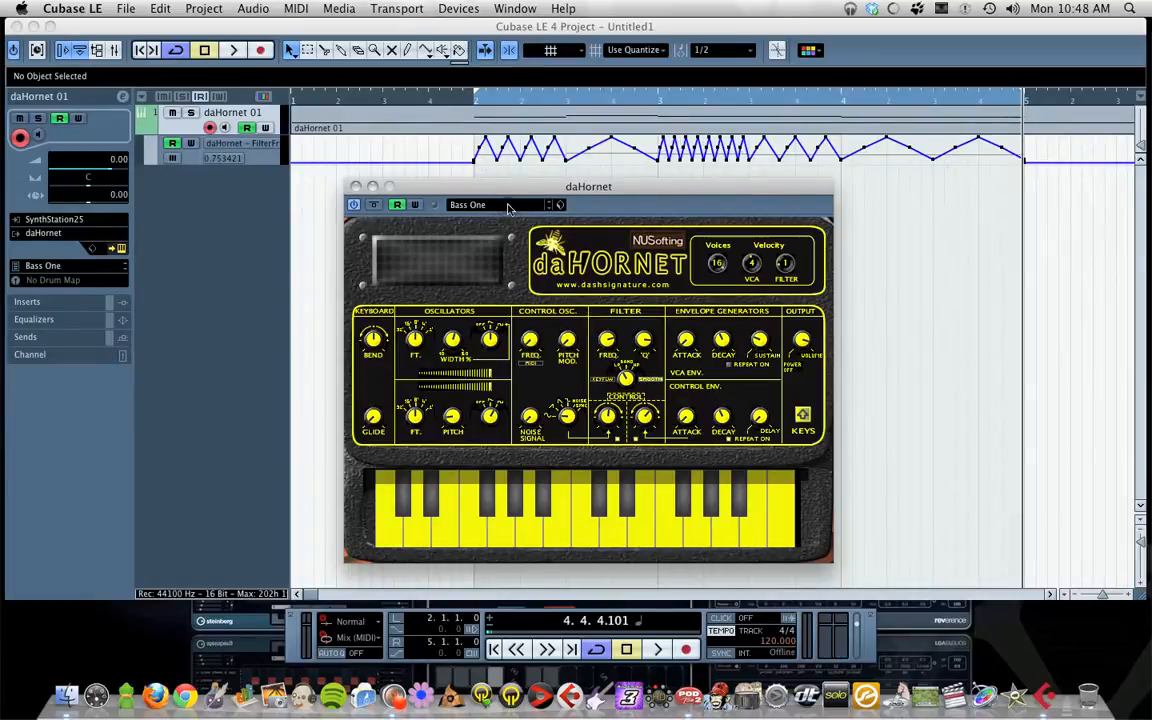
Load the Dilly Bass preset in daHornet, return the project cursor to bar 2 and close the instrument window.
{"action": "left_click", "coordinate": [506, 206]}
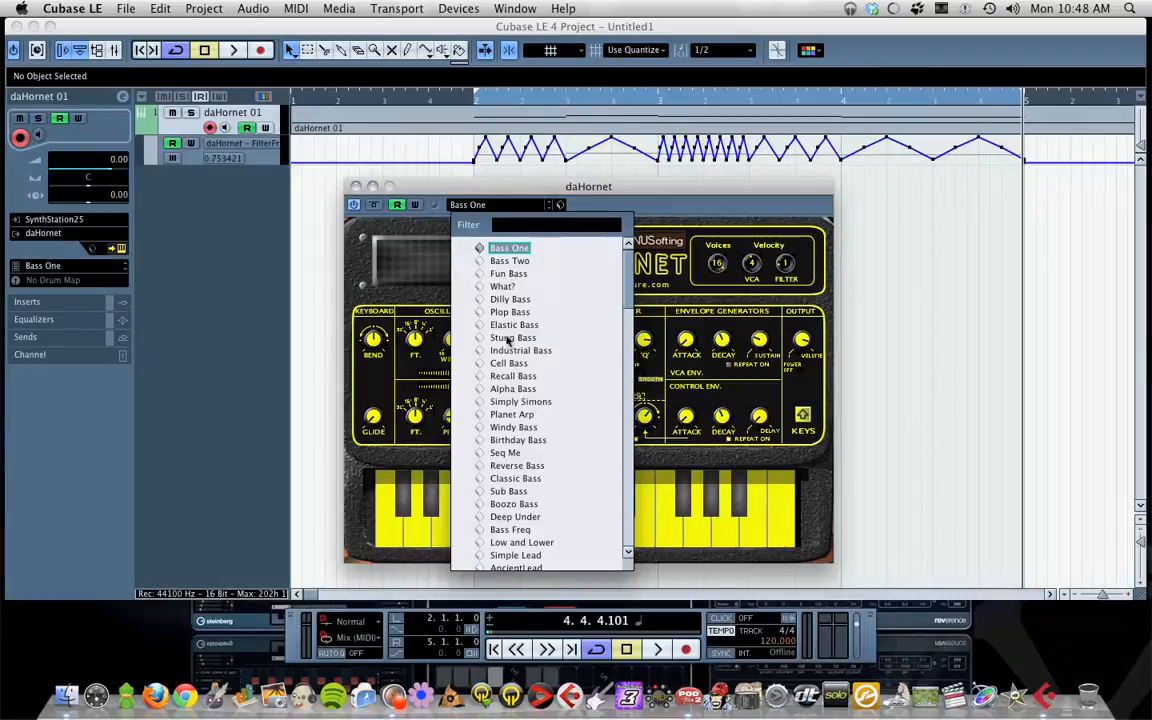
{"action": "left_click", "coordinate": [509, 299]}
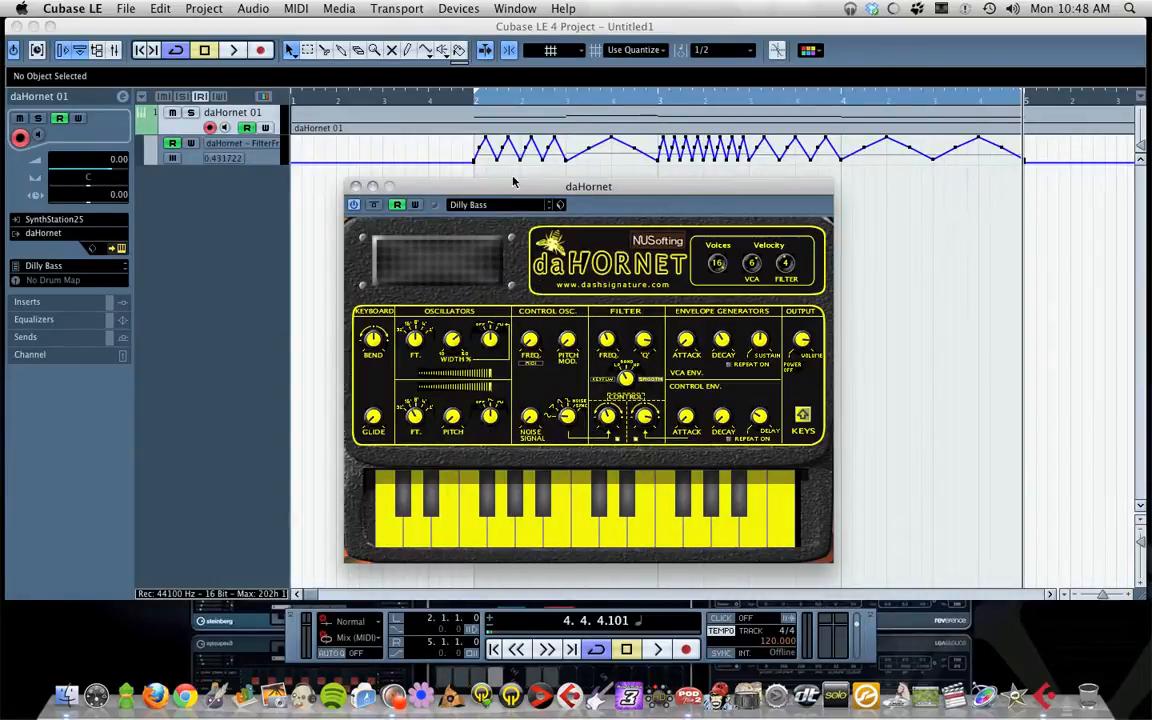
{"action": "left_click", "coordinate": [456, 100]}
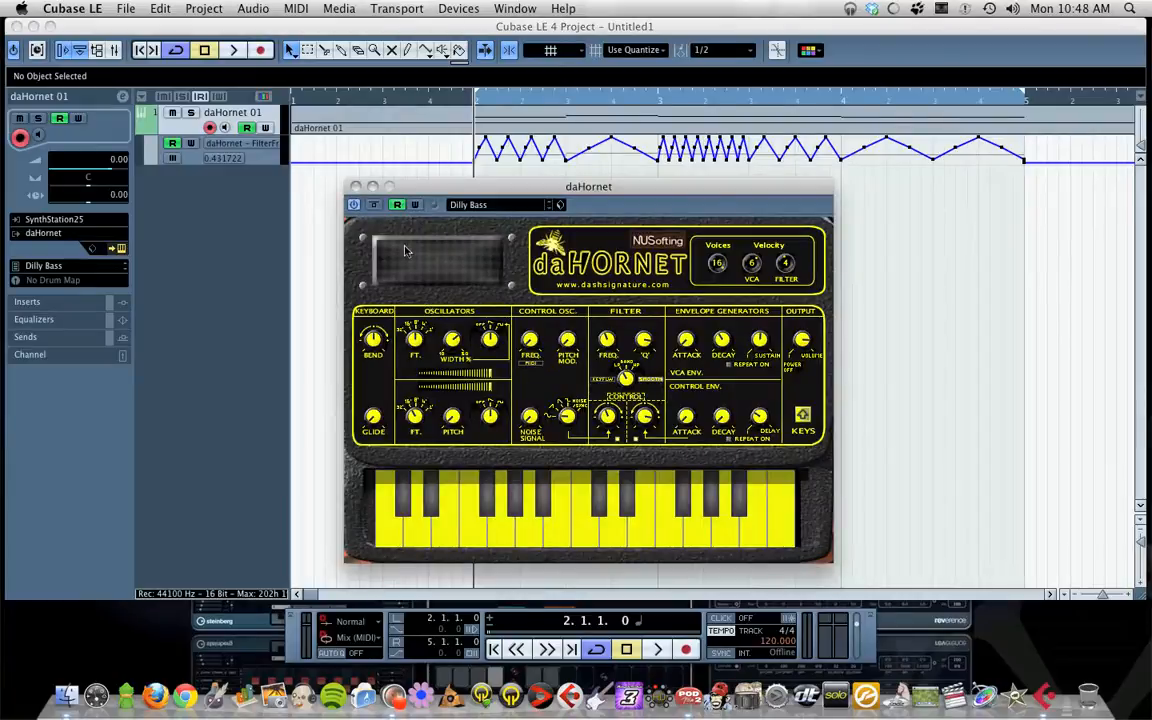
{"action": "left_click", "coordinate": [355, 187]}
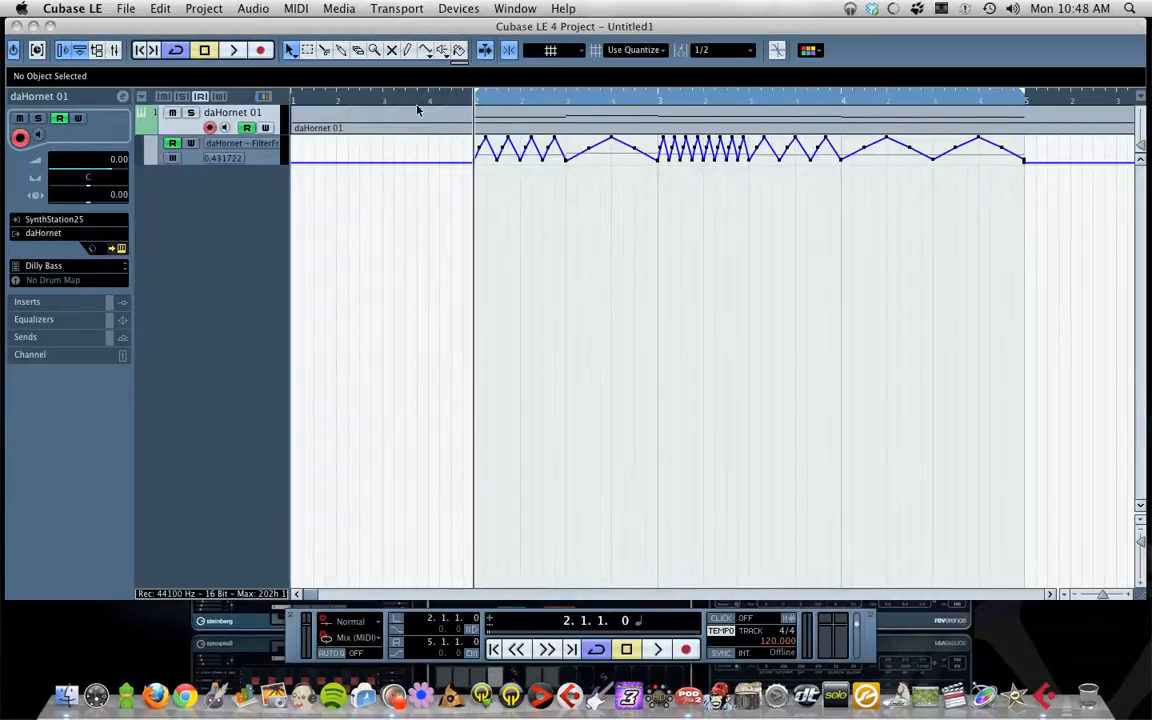
Play back the filter automation with the Dilly Bass preset while watching daHornet's controls, and return the project cursor to bar 2.
{"action": "left_click", "coordinate": [121, 249]}
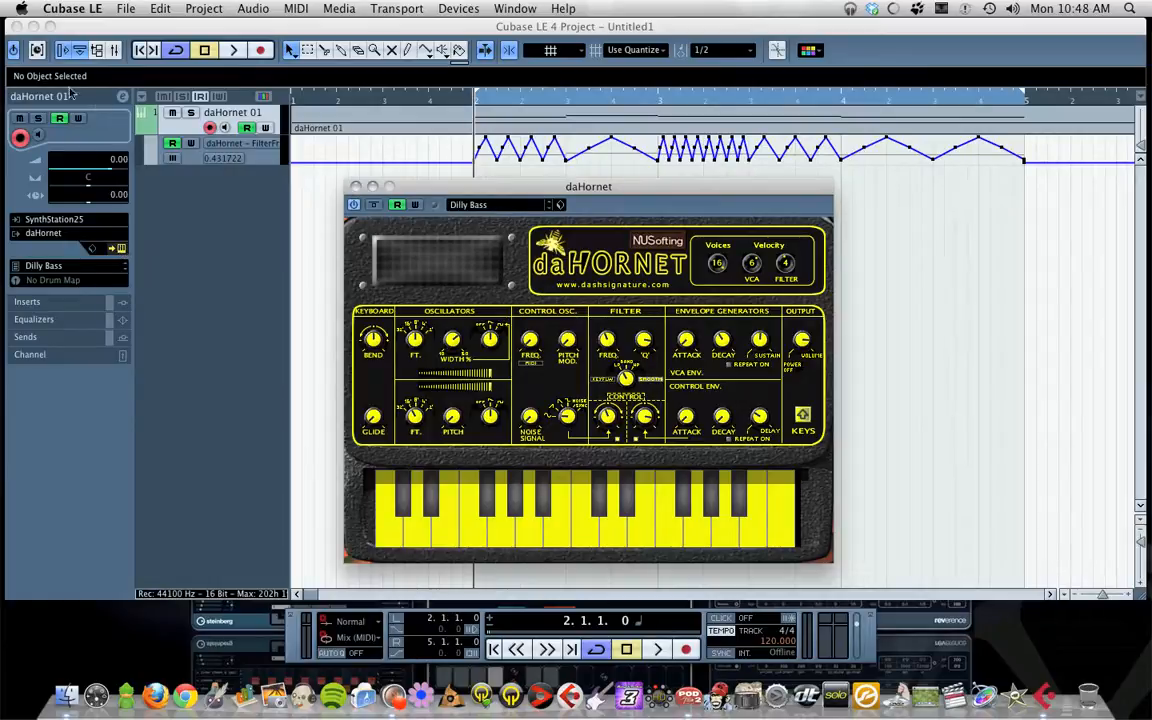
{"action": "left_click", "coordinate": [420, 103]}
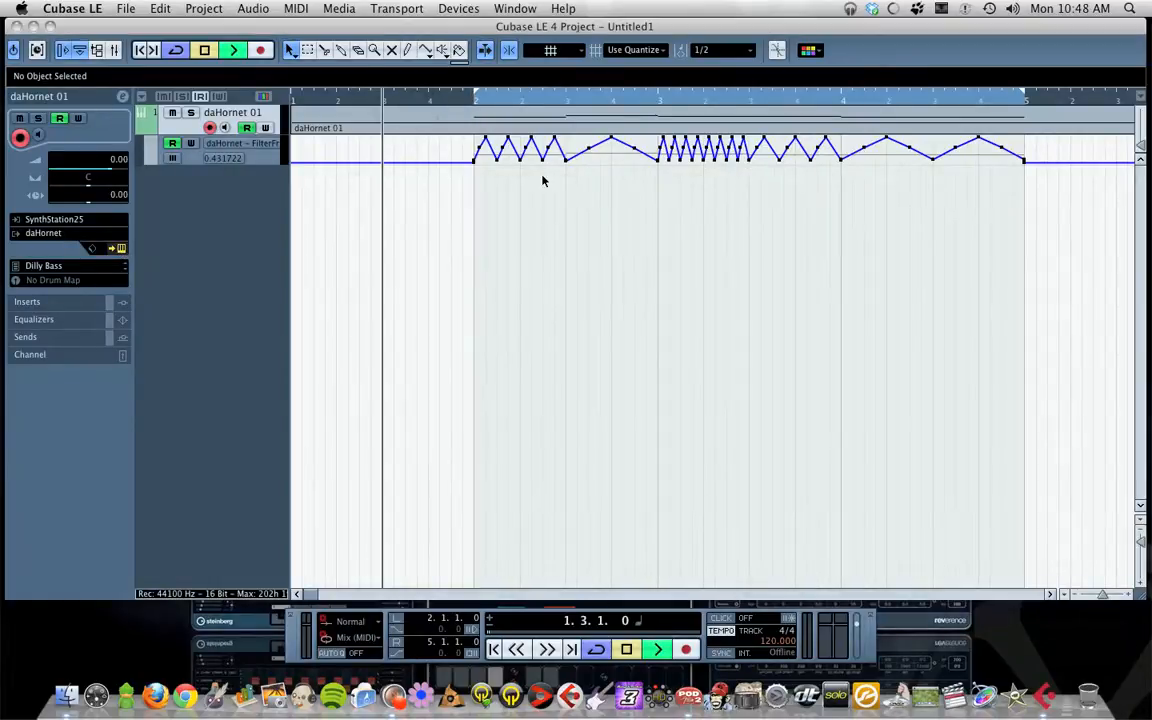
{"action": "key", "text": "space"}
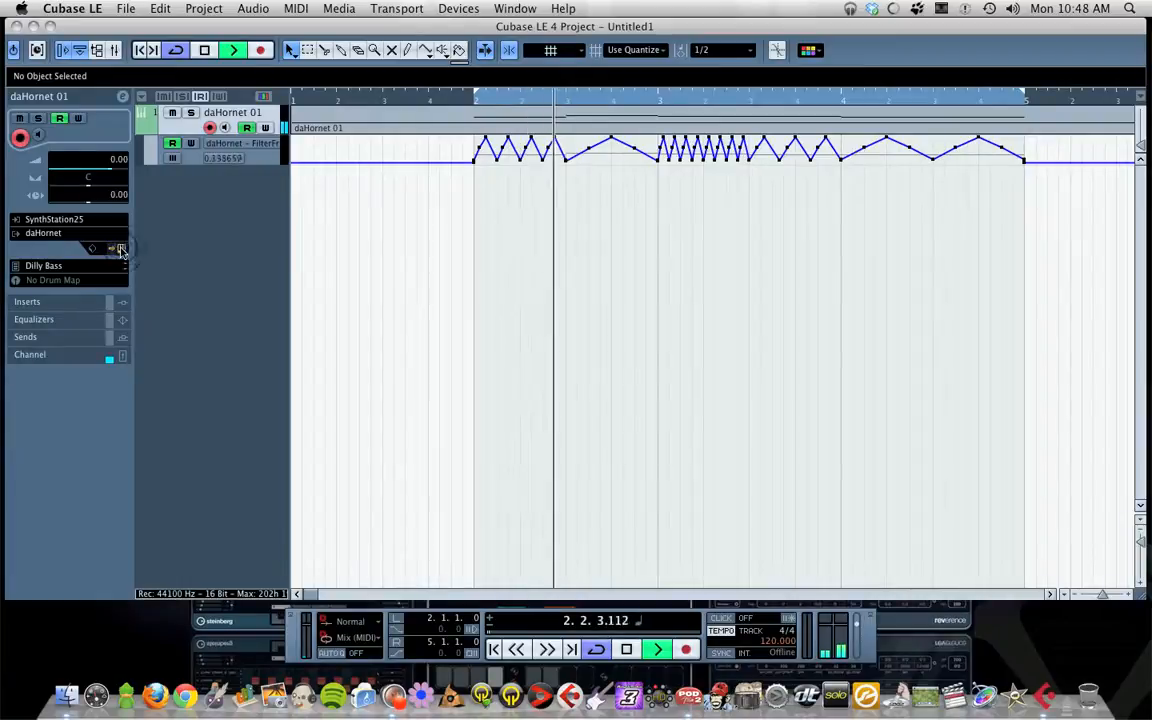
{"action": "left_click", "coordinate": [120, 250]}
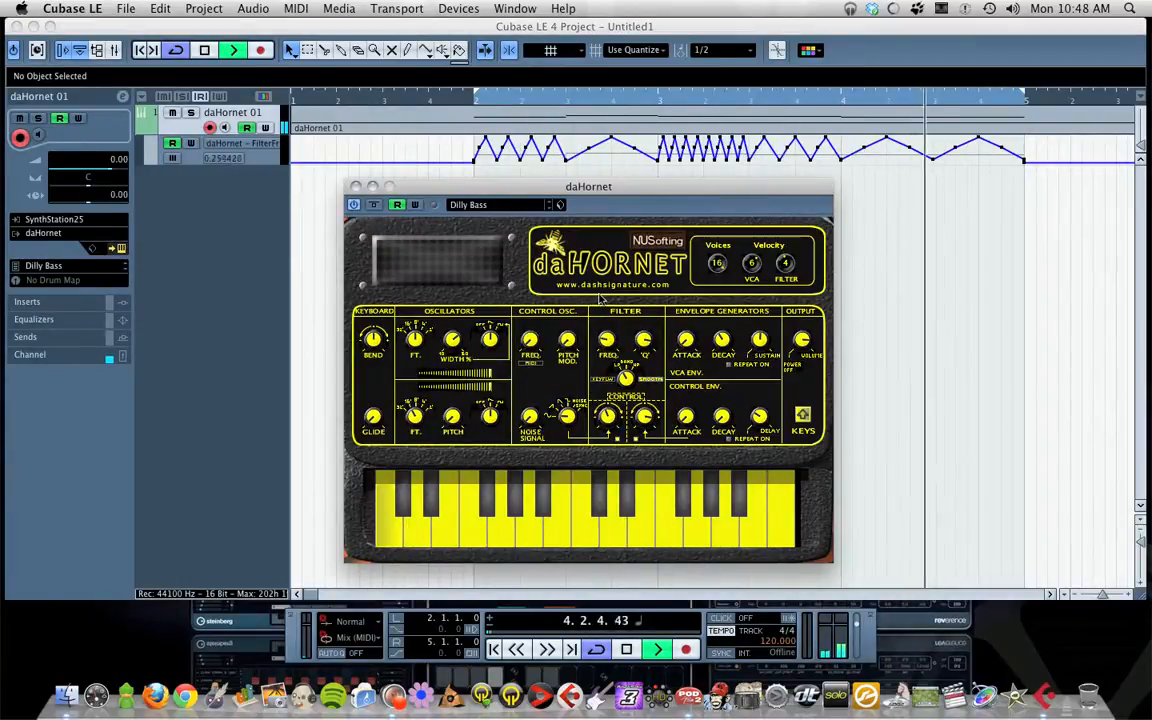
{"action": "key", "text": "space"}
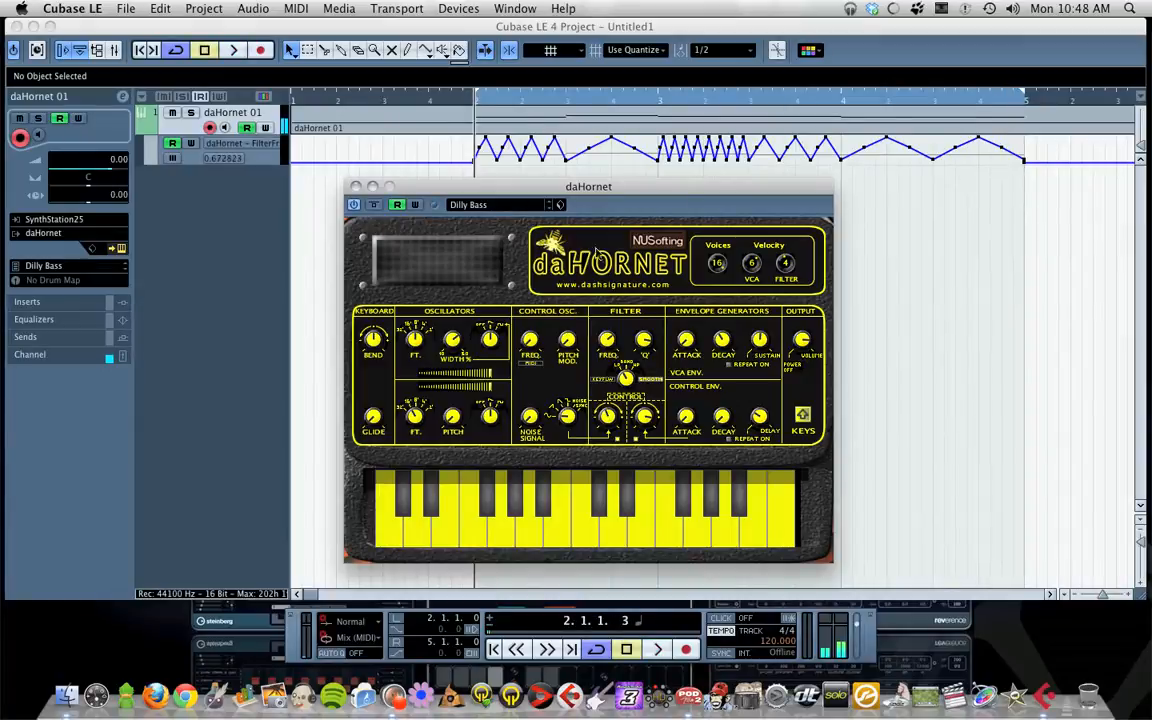
{"action": "left_click", "coordinate": [435, 100]}
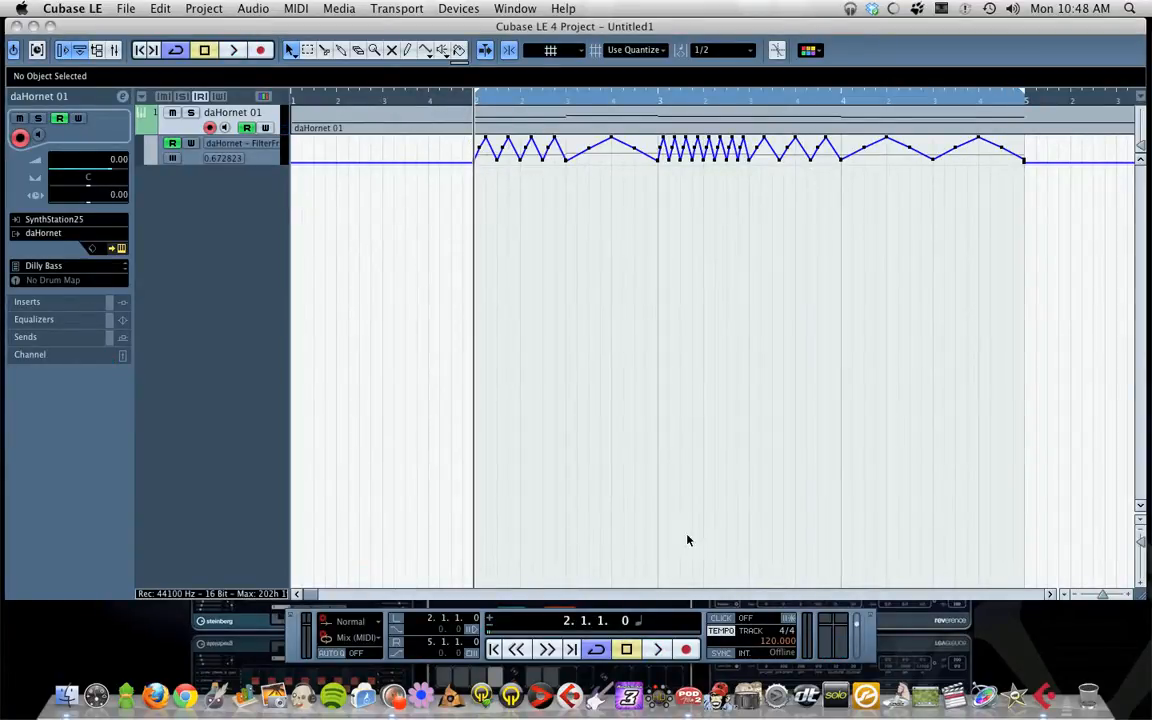
{"action": "right_click", "coordinate": [398, 703]}
{"action": "mouse_move", "coordinate": [437, 591]}
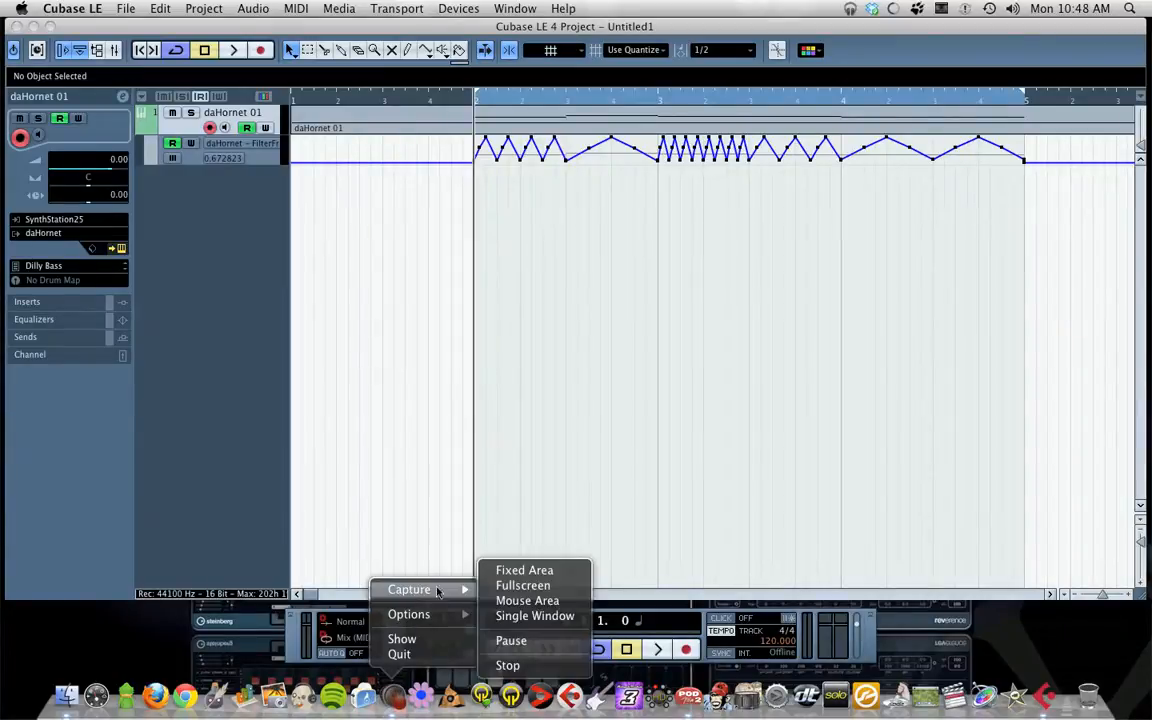